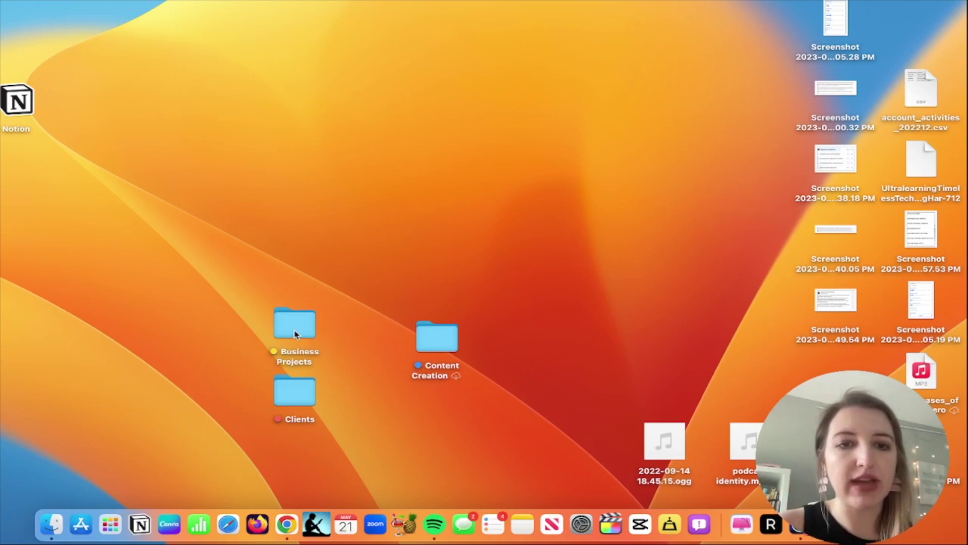
Move the Content Creation folder on the desktop closer to the Business Projects folder.
left_click_drag(435, 332, 393, 305)
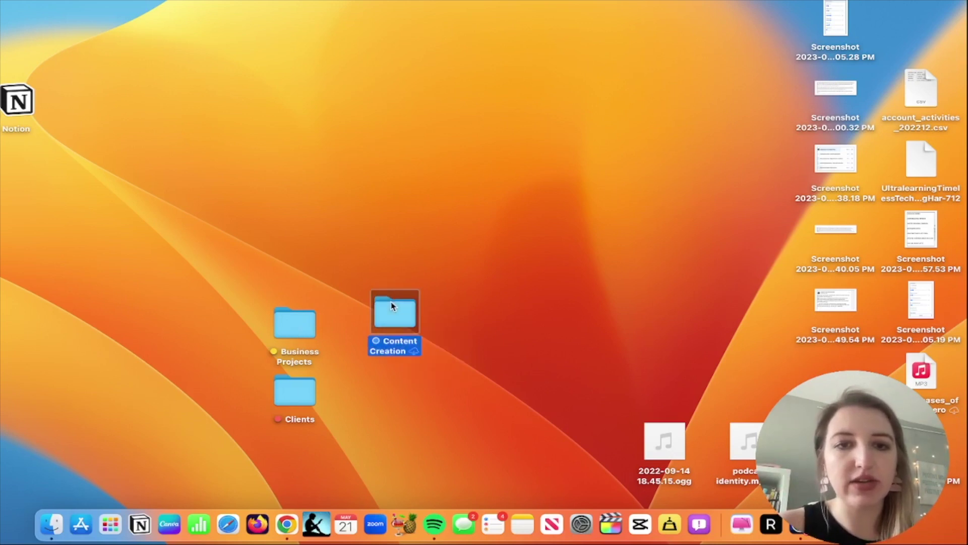
Group the desktop files into stacks and turn the stacks off again.
right_click(334, 238)
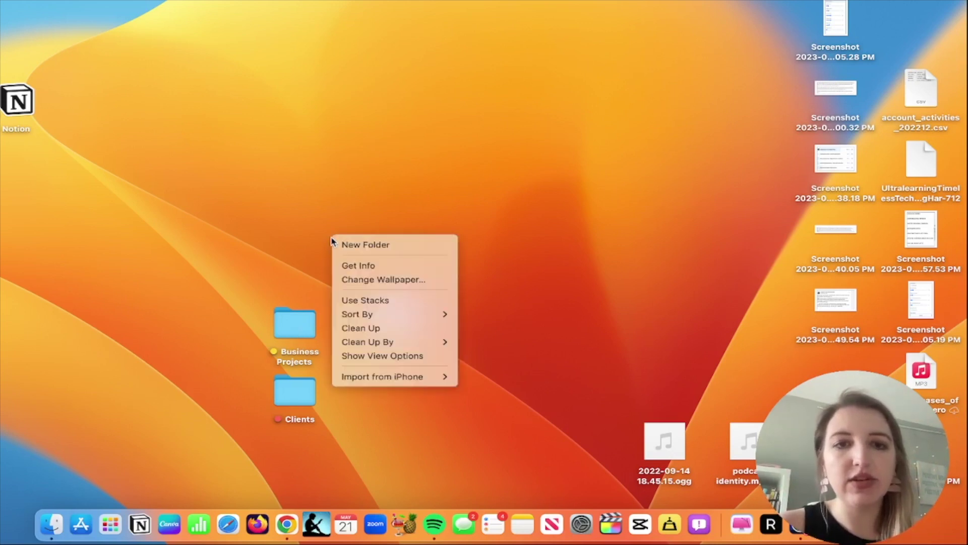
left_click(366, 301)
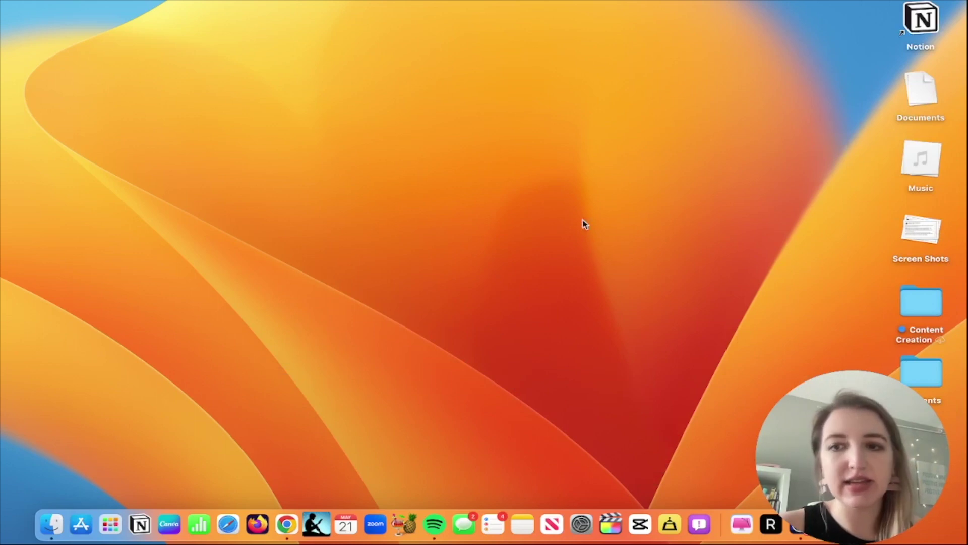
right_click(524, 215)
left_click(561, 274)
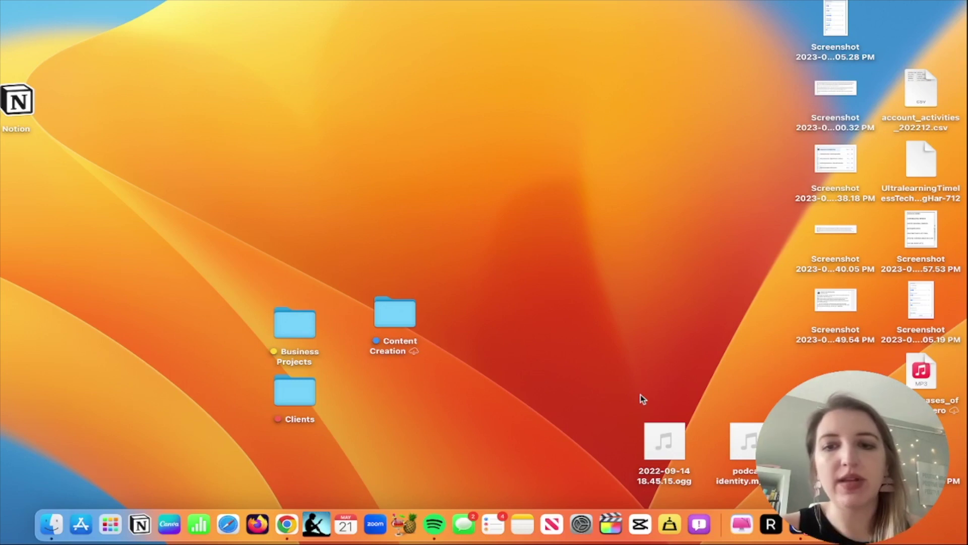
Open OmniDiskSweeper and sweep the Macintosh HD drive.
left_click(670, 532)
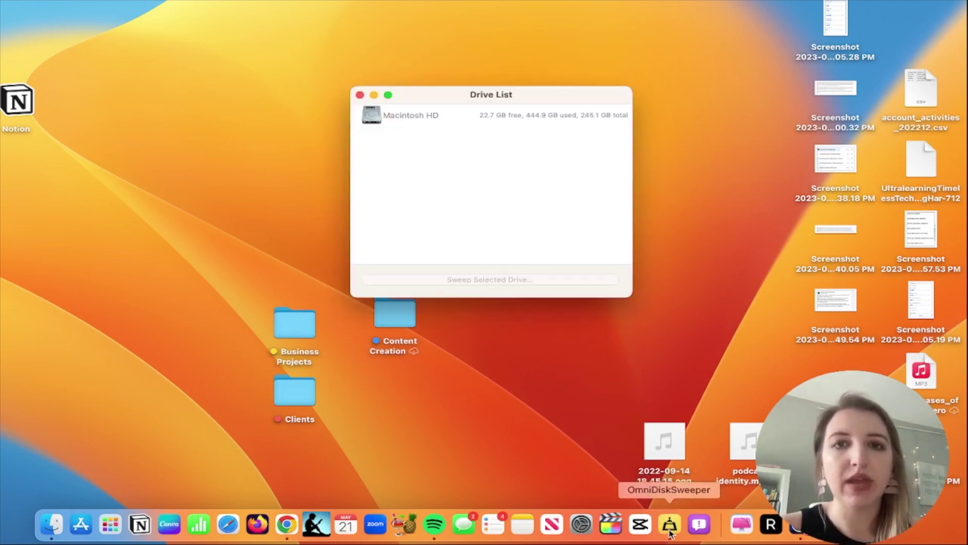
left_click(488, 121)
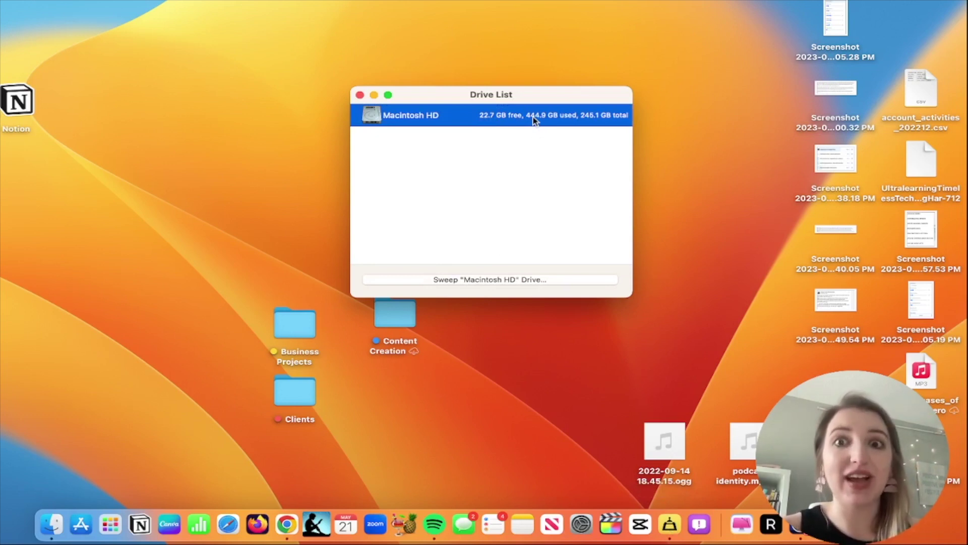
left_click(525, 280)
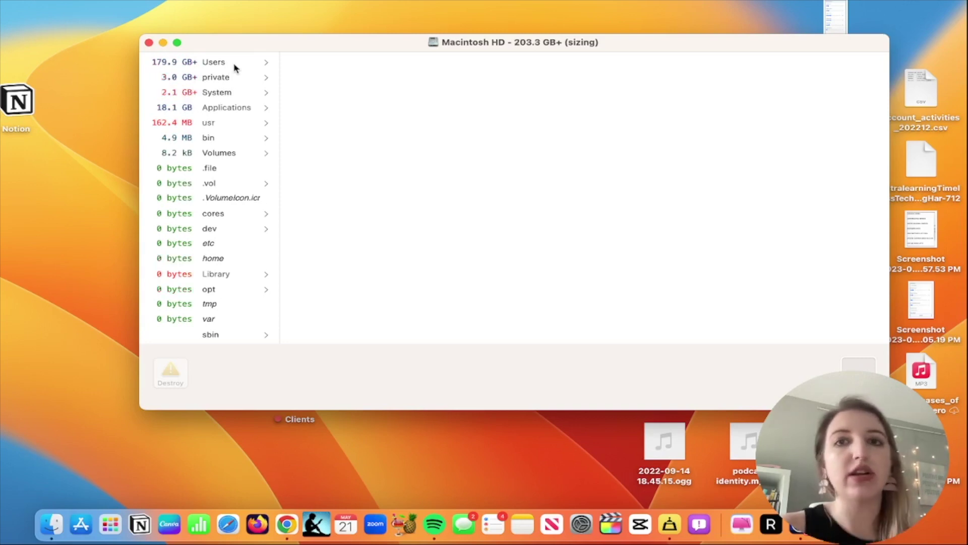
Inspect the sizes of Library, Pictures and Movies in the personal home folder under Users, including the contents of s.fcpbundle.
left_click(234, 62)
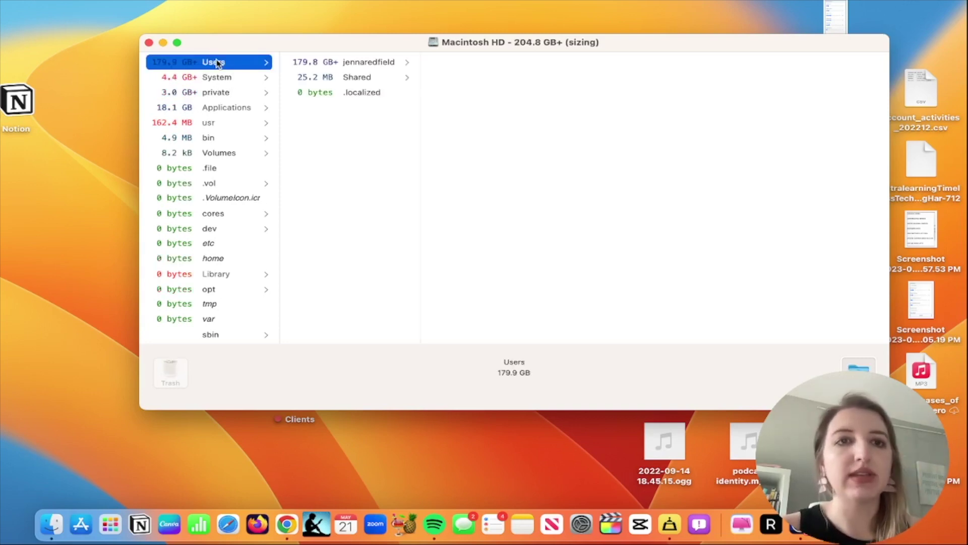
left_click(295, 64)
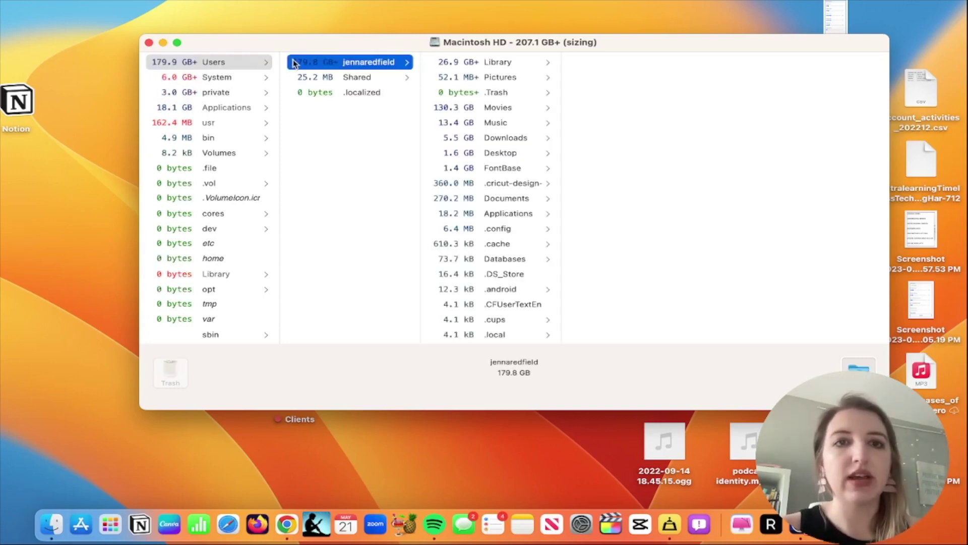
left_click(492, 61)
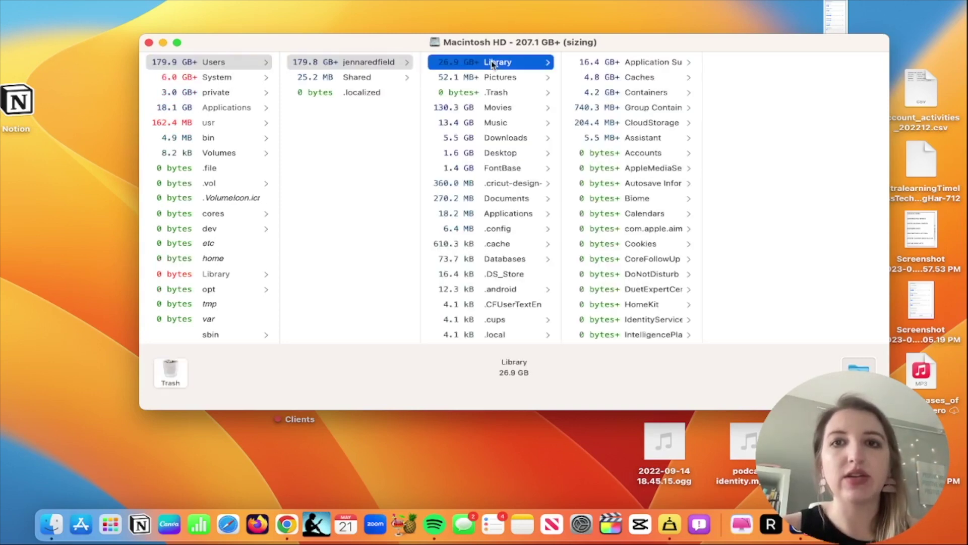
left_click(511, 78)
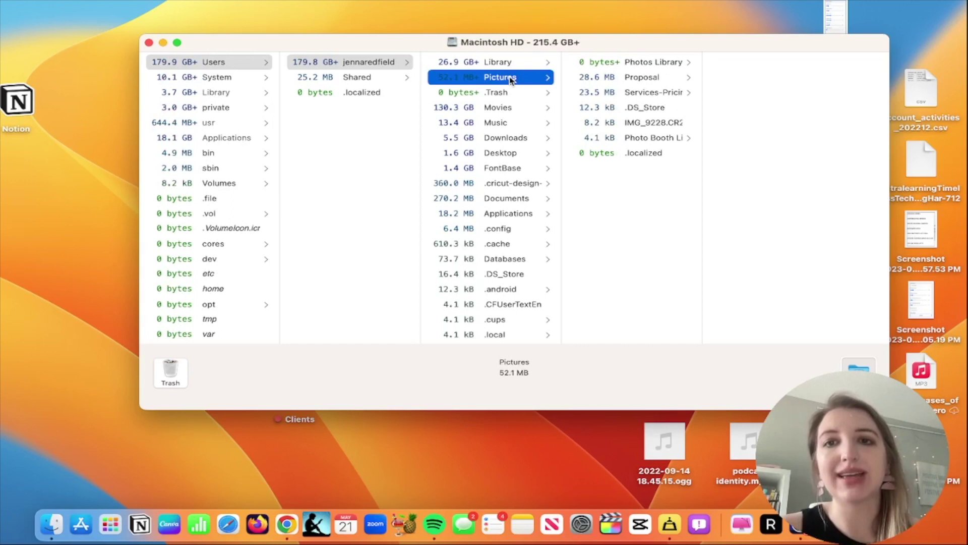
left_click(508, 108)
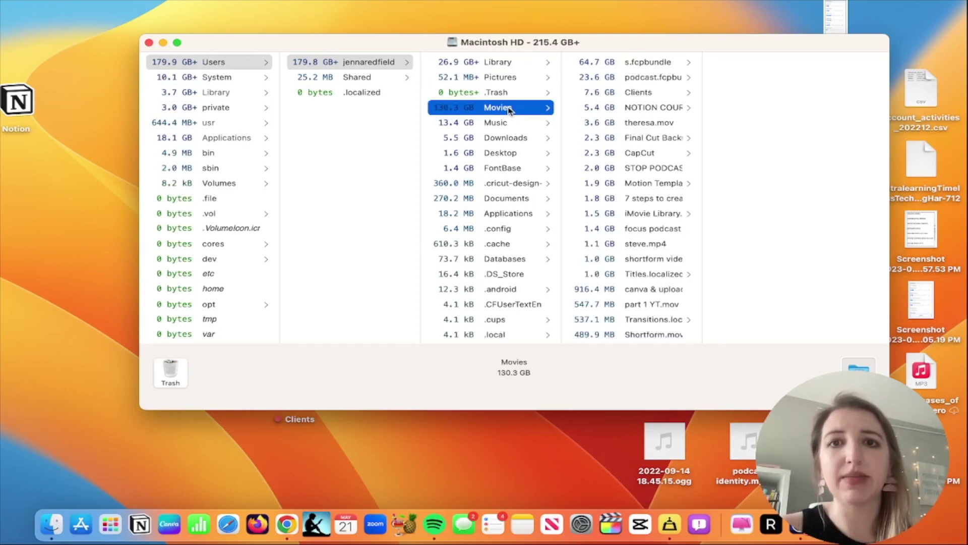
left_click(617, 60)
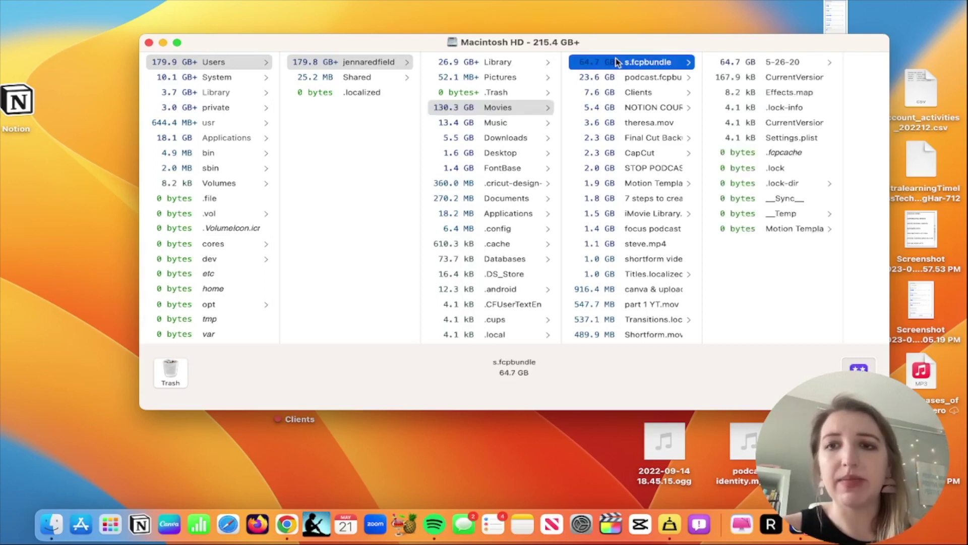
Review the file sizes in the Music and Downloads folders.
left_click(506, 124)
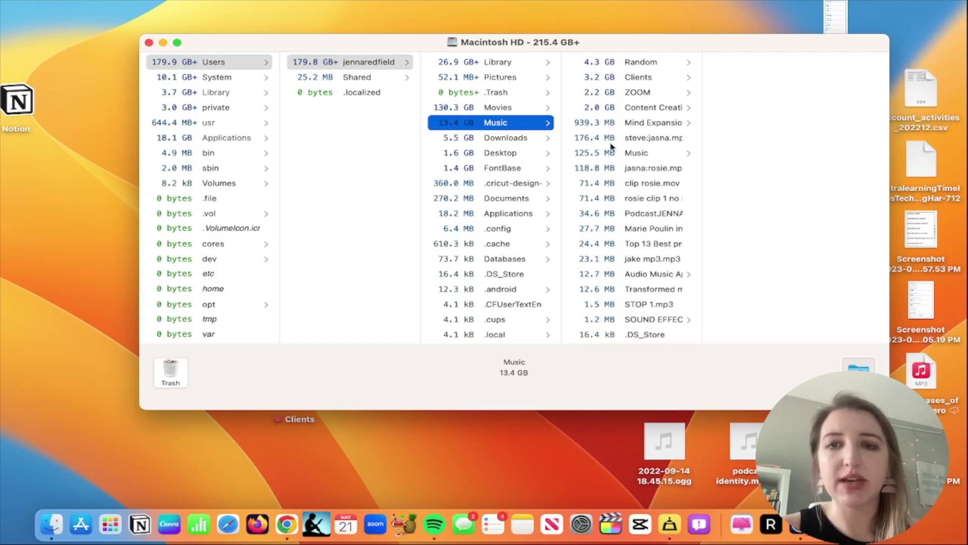
scroll(613, 242, "down", 3)
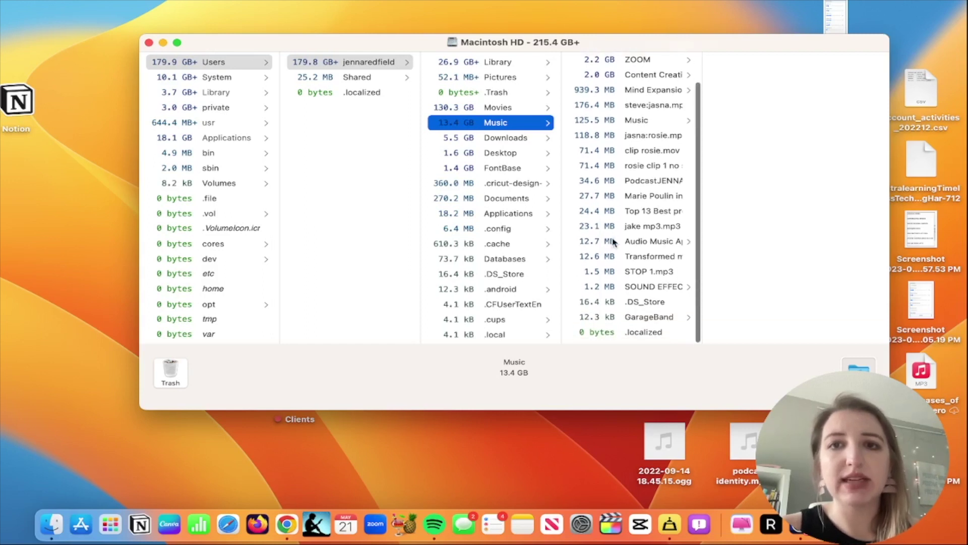
scroll(613, 242, "up", 3)
left_click(494, 138)
scroll(616, 116, "down", 3)
scroll(616, 116, "down", 15)
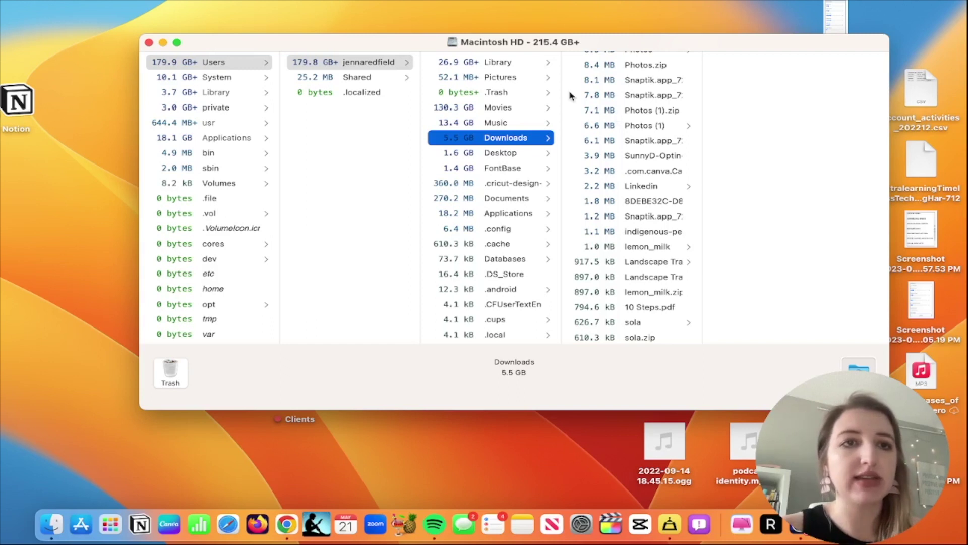
Close the Macintosh HD sweep window and open a Finder window placed near the middle of the desktop.
left_click(149, 42)
left_click(205, 151)
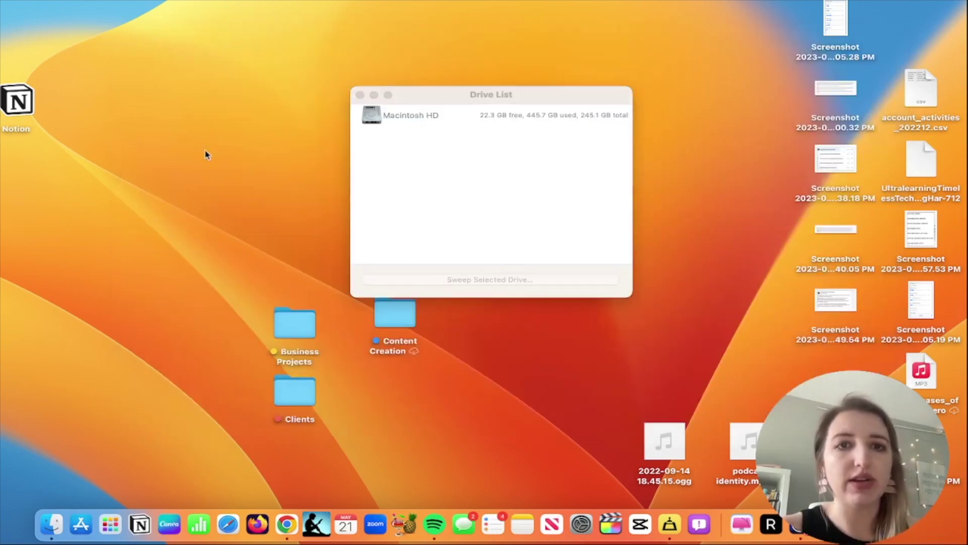
left_click(44, 529)
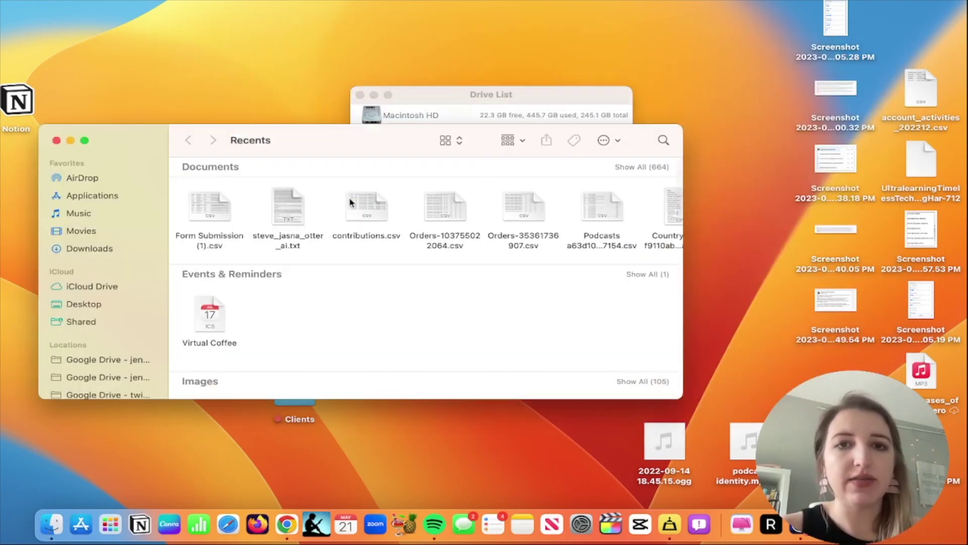
left_click_drag(275, 145, 380, 100)
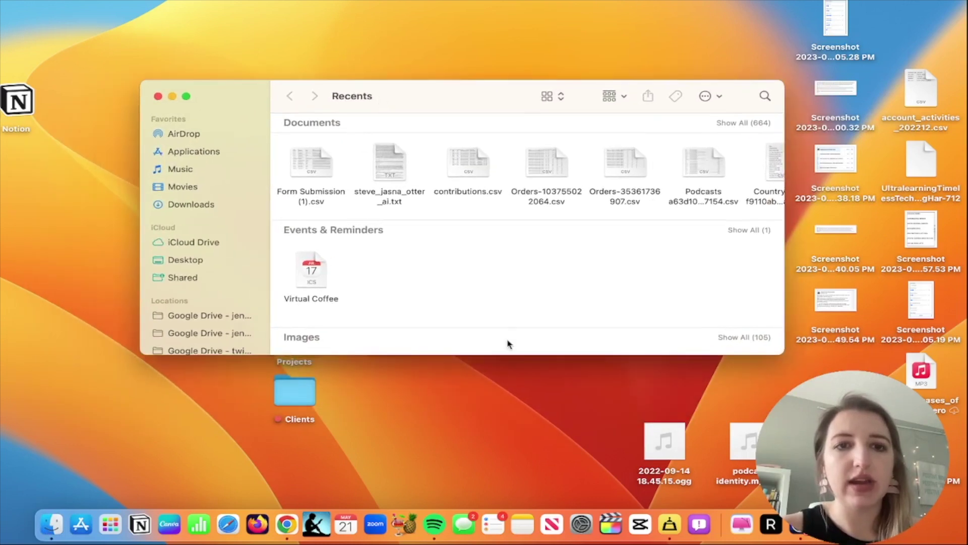
left_click_drag(498, 353, 495, 388)
scroll(228, 231, "down", 5)
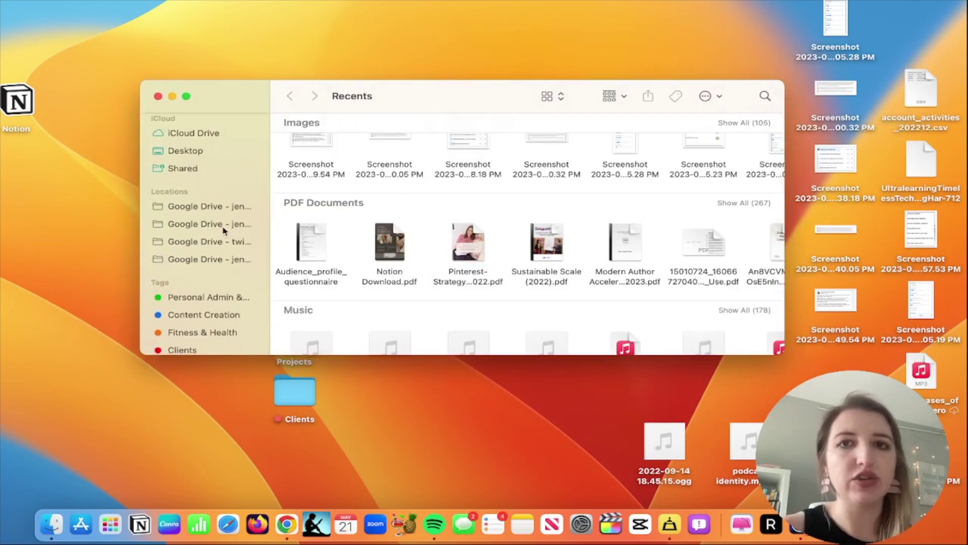
Search the installed apps for "drive".
left_click(111, 525)
type("drive")
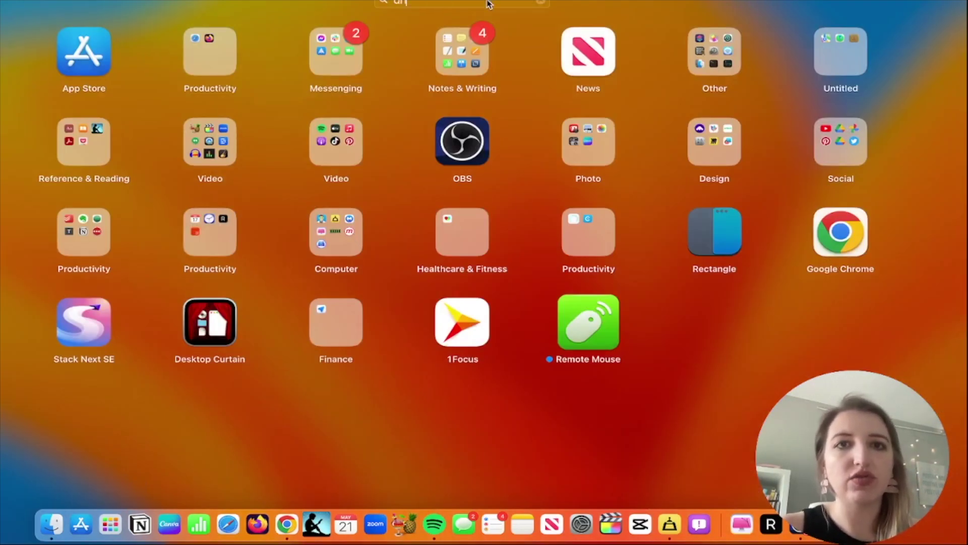
left_click(508, 44)
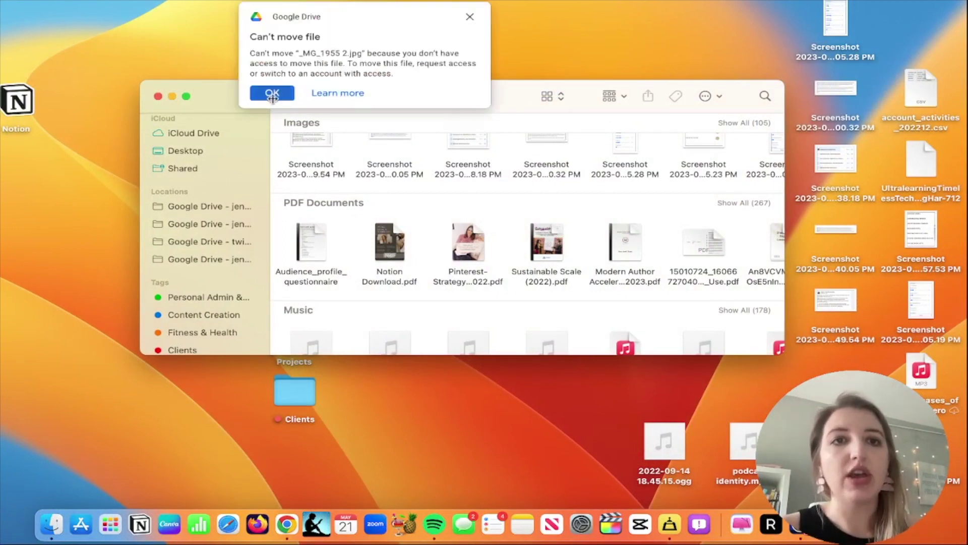
Dismiss the Google Drive alerts about the file that can't be moved and return to the Finder window.
left_click(272, 94)
scroll(195, 162, "up", 2)
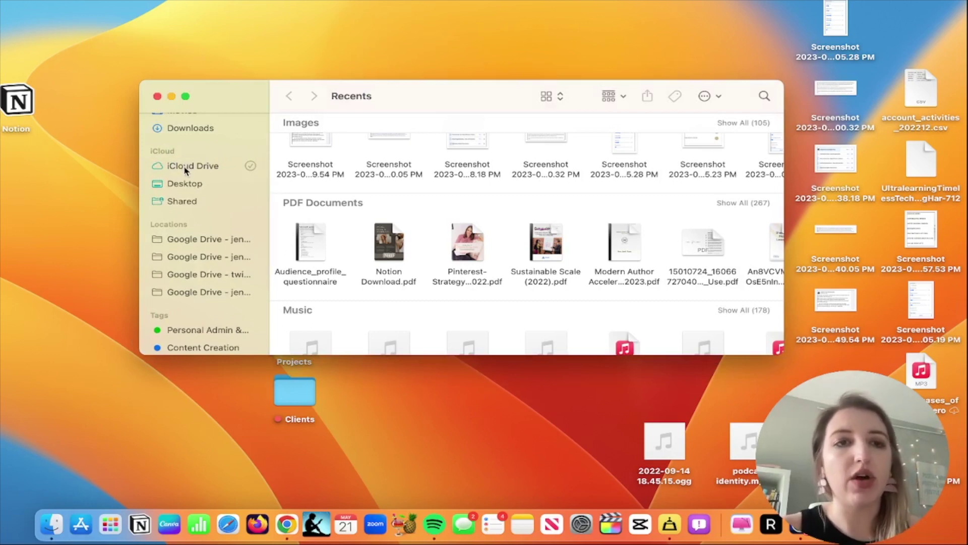
left_click(470, 18)
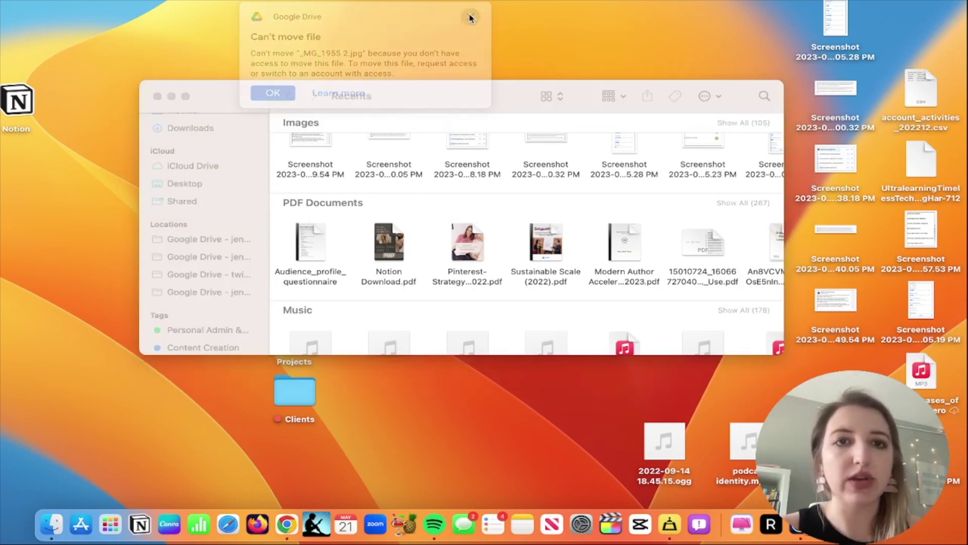
left_click(427, 92)
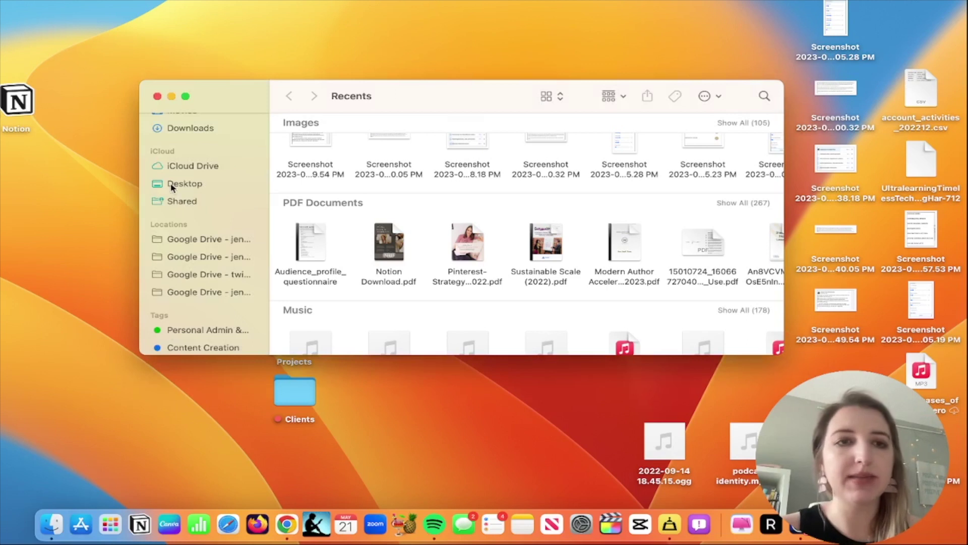
Open the Movies folder in Finder and dismiss the Google Drive alerts covering the window.
scroll(170, 185, "up", 3)
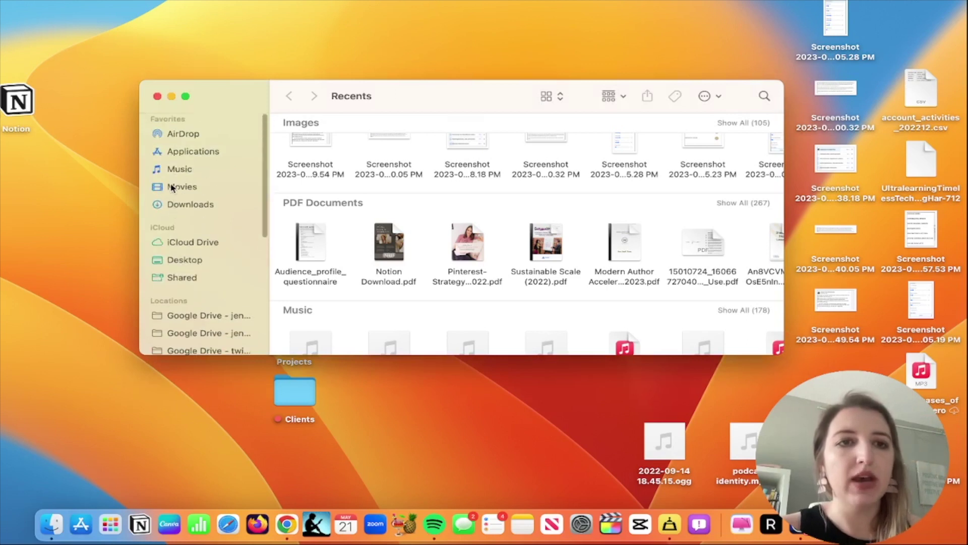
left_click(201, 183)
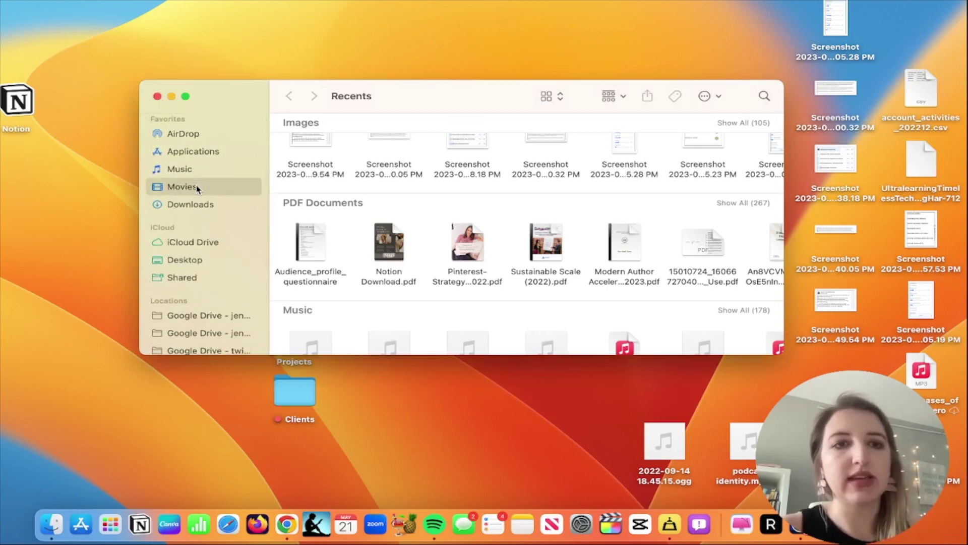
scroll(395, 227, "down", 2)
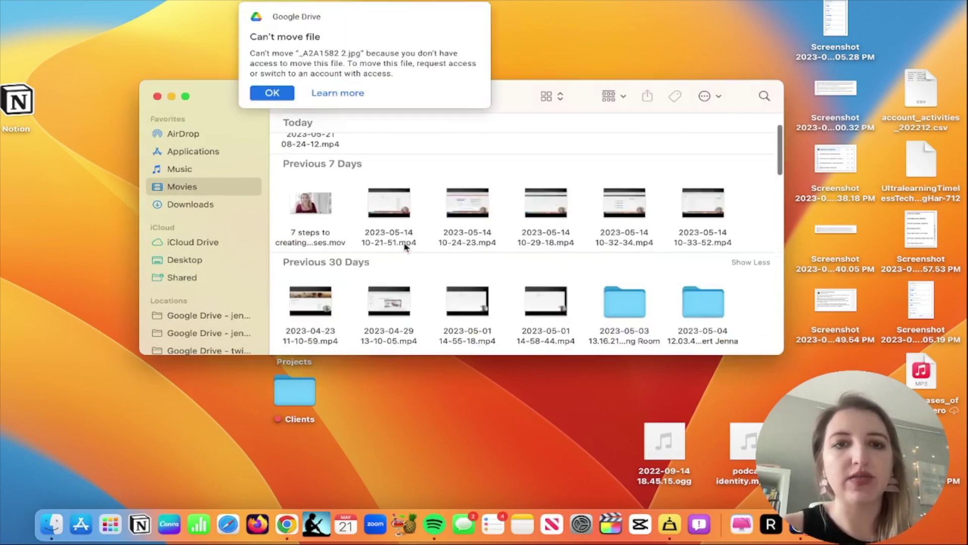
left_click(471, 17)
mouse_move(325, 212)
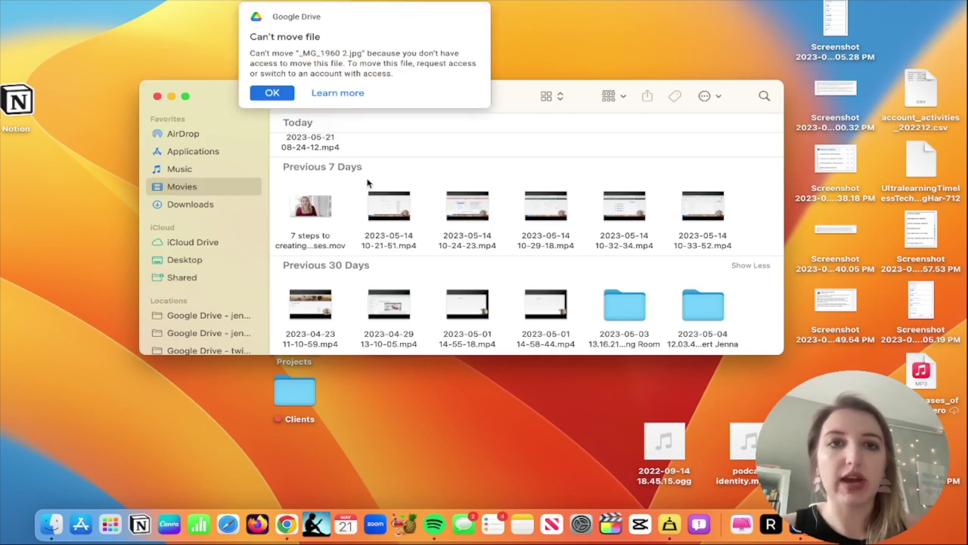
left_click(468, 18)
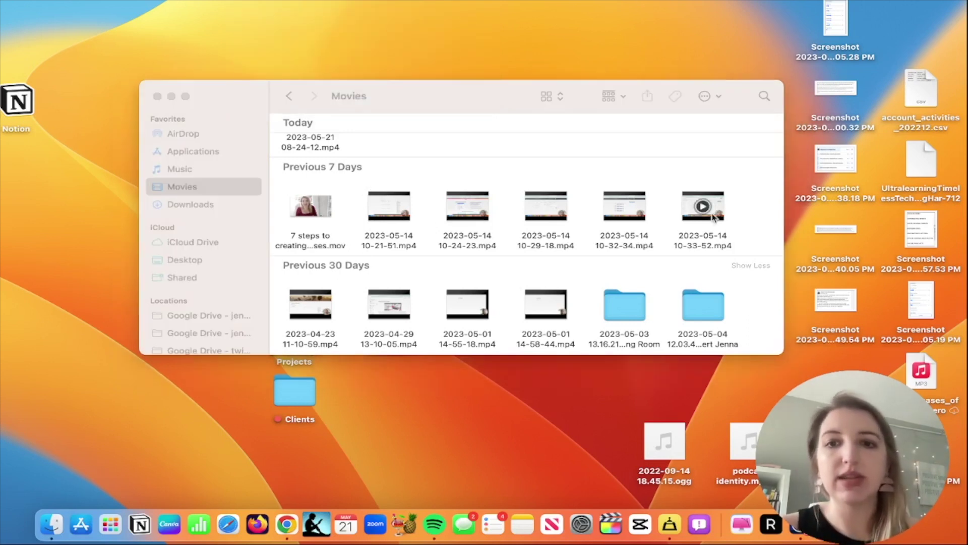
Browse the Movies folder to its 2021 items and open the Content Creation folder.
scroll(697, 309, "down", 10)
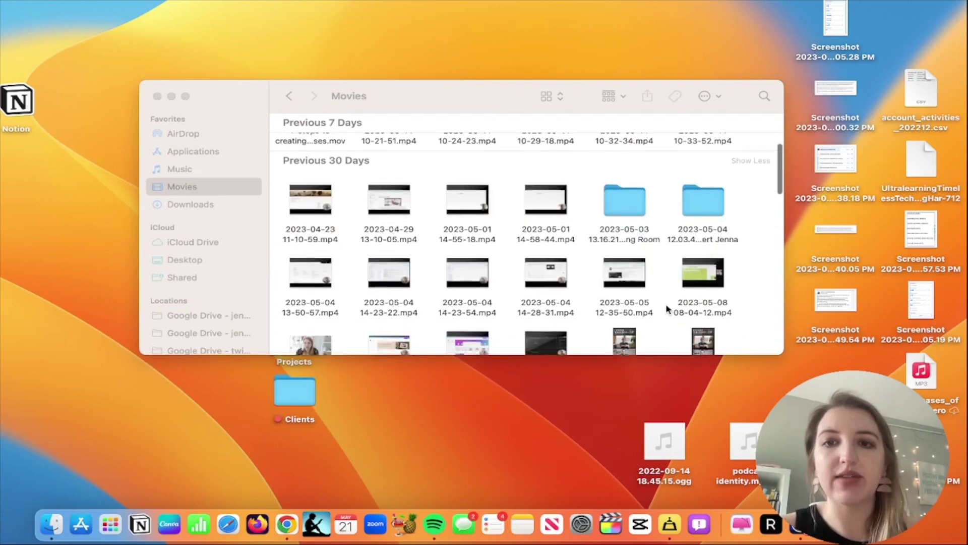
scroll(666, 309, "down", 20)
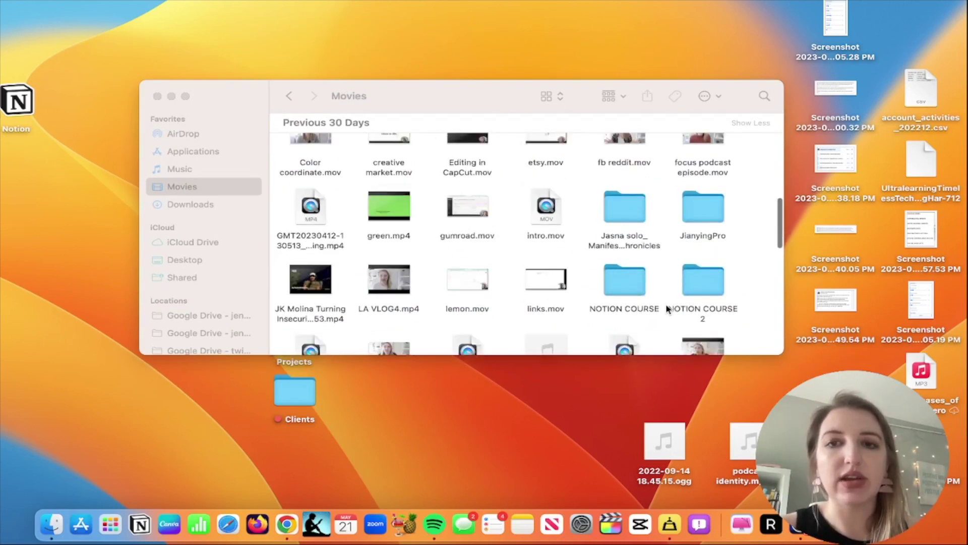
scroll(667, 304, "down", 3)
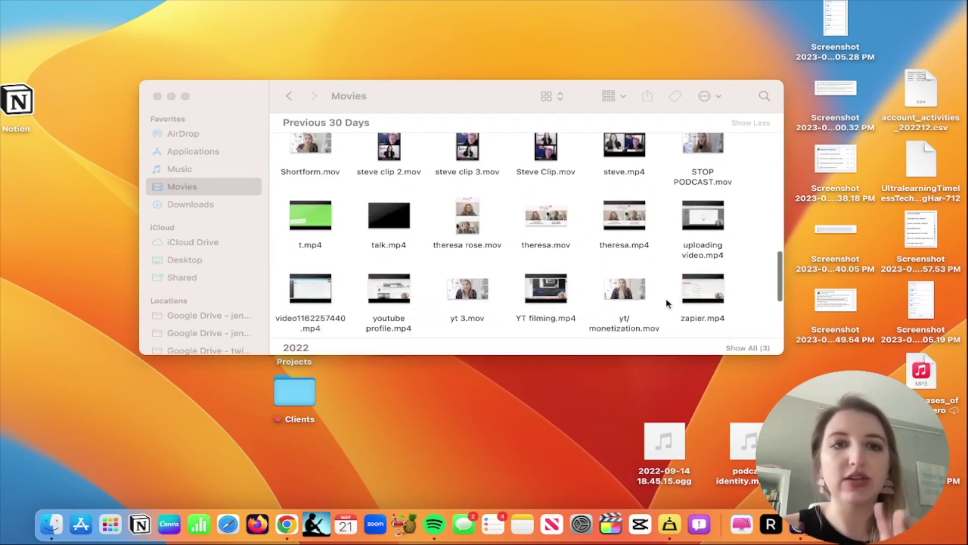
left_click(666, 303)
scroll(667, 303, "down", 15)
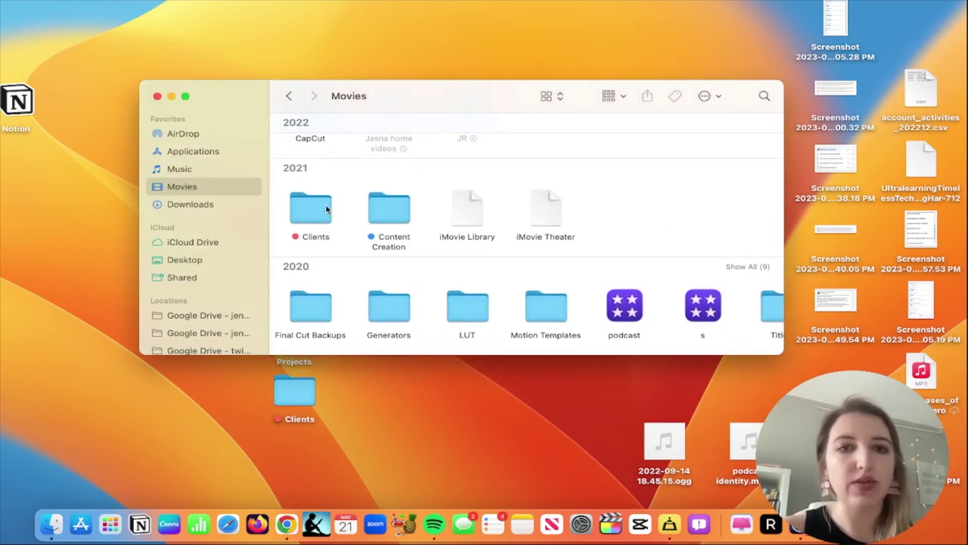
left_click(391, 207)
double_click(389, 207)
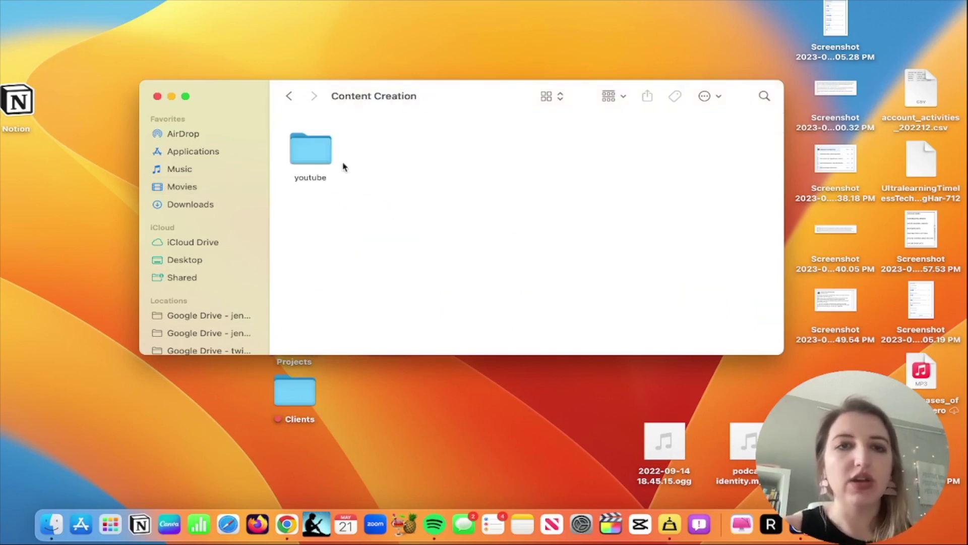
Look inside the youtube folder, return to the Movies folder and browse its items grouped by year.
double_click(310, 149)
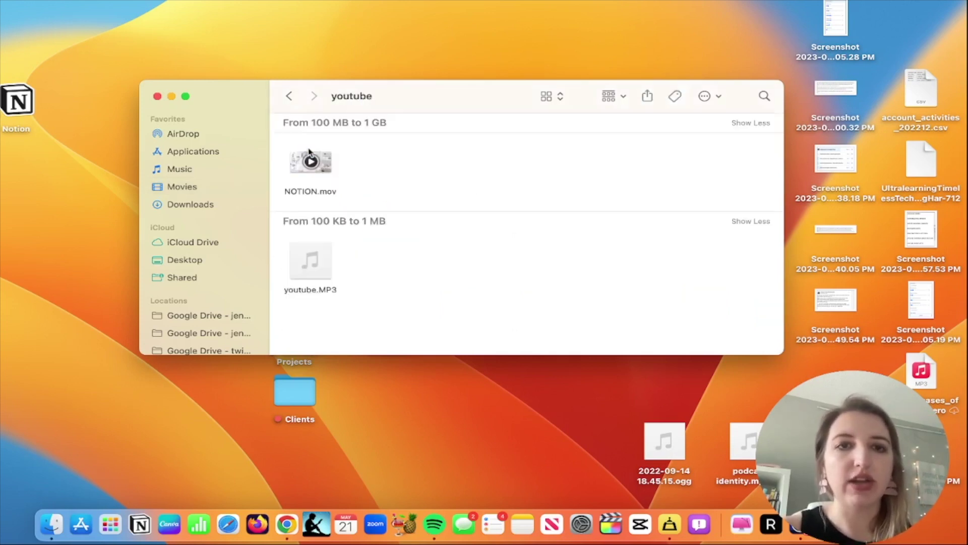
left_click(289, 97)
left_click(289, 97)
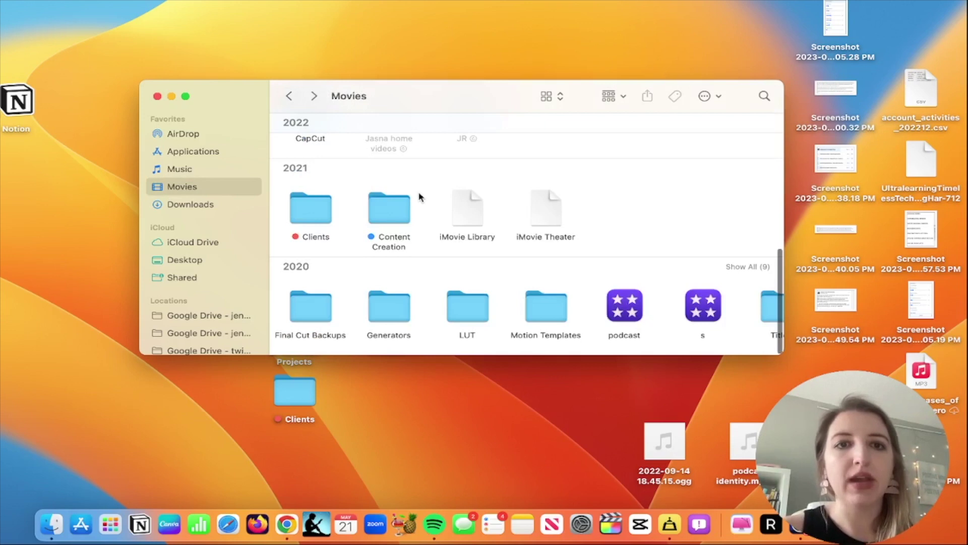
scroll(421, 196, "up", 5)
scroll(422, 196, "down", 1)
scroll(421, 197, "down", 4)
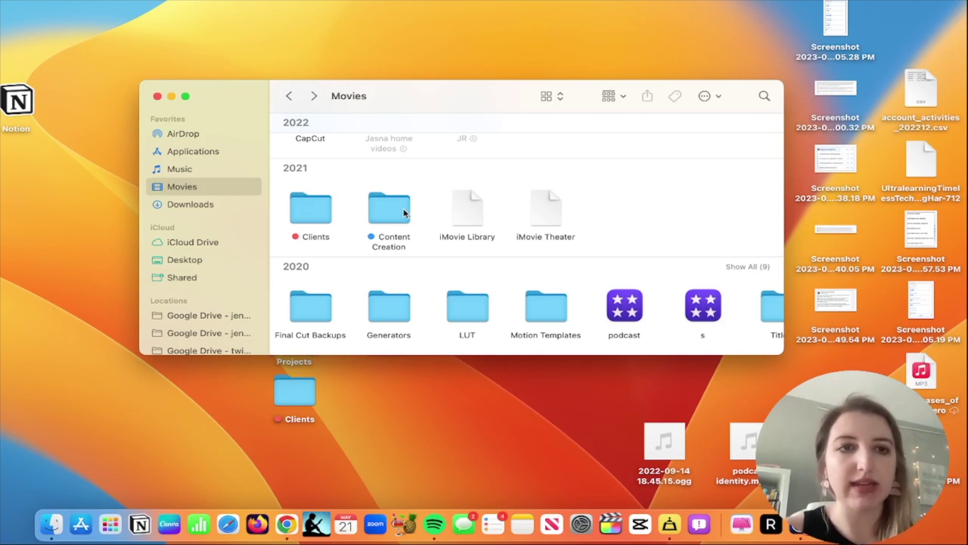
Open the Downloads folder, reposition and enlarge the Finder window, and expand the Folders group to show all folders.
left_click(227, 207)
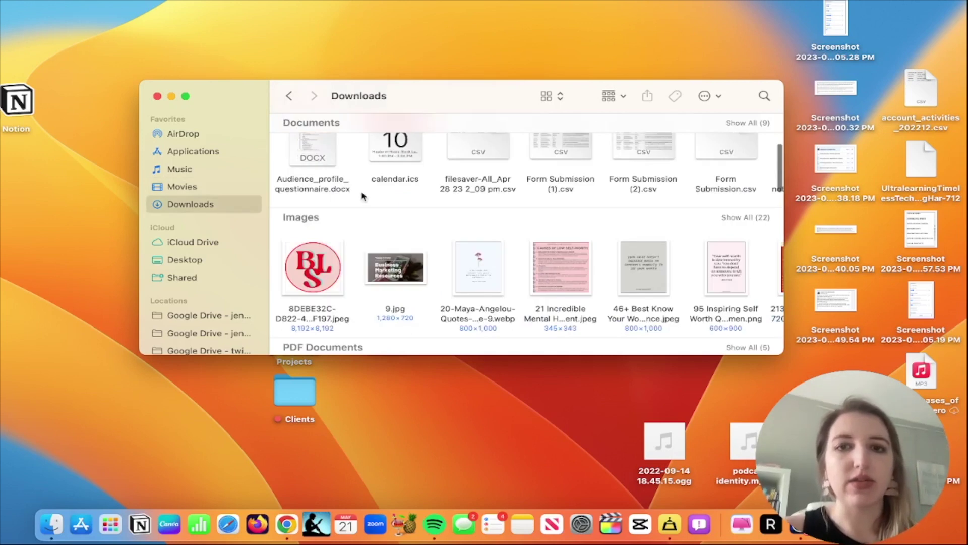
left_click(470, 17)
left_click_drag(460, 93, 379, 56)
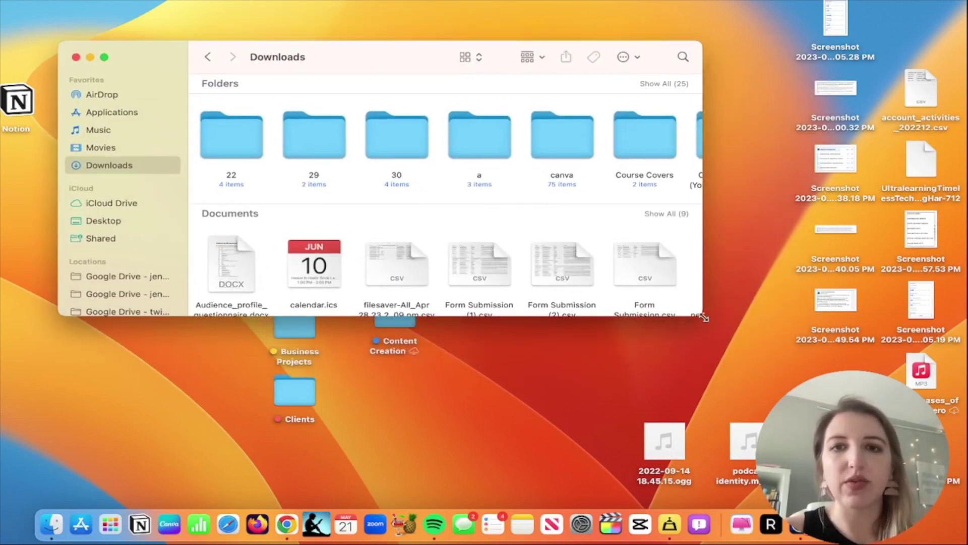
left_click_drag(703, 316, 830, 413)
left_click(781, 85)
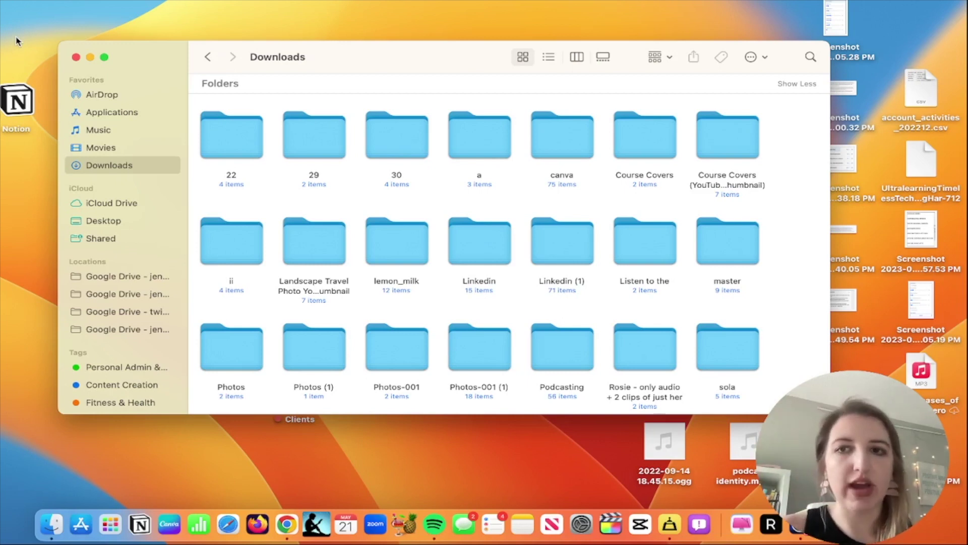
Expand the Documents group in Downloads and look through the document, image, PDF, music and movie groups.
scroll(432, 154, "down", 10)
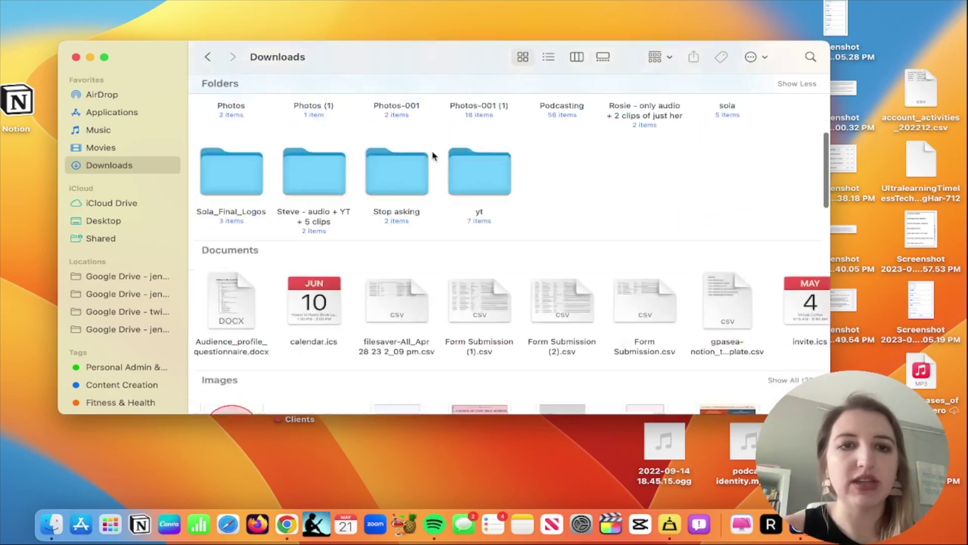
scroll(432, 154, "up", 3)
left_click(789, 138)
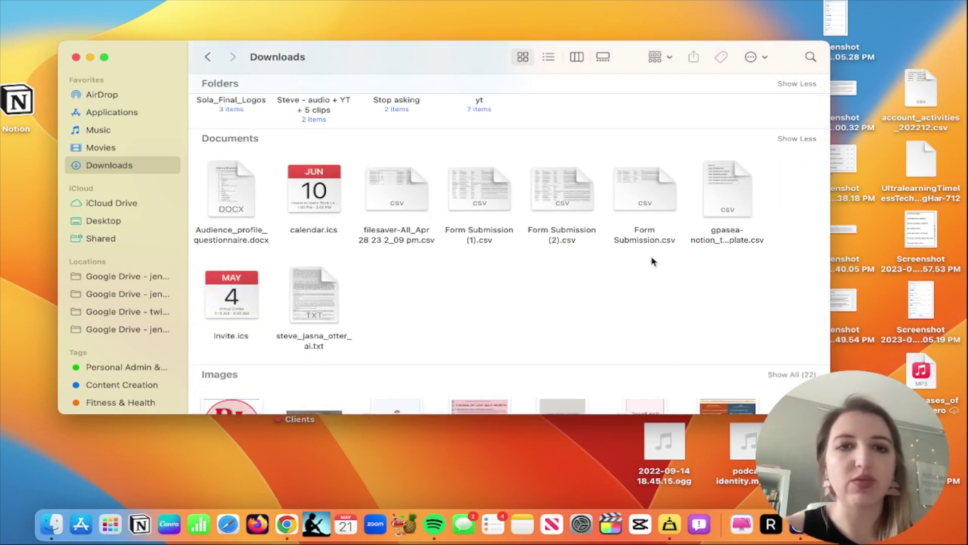
scroll(652, 262, "down", 10)
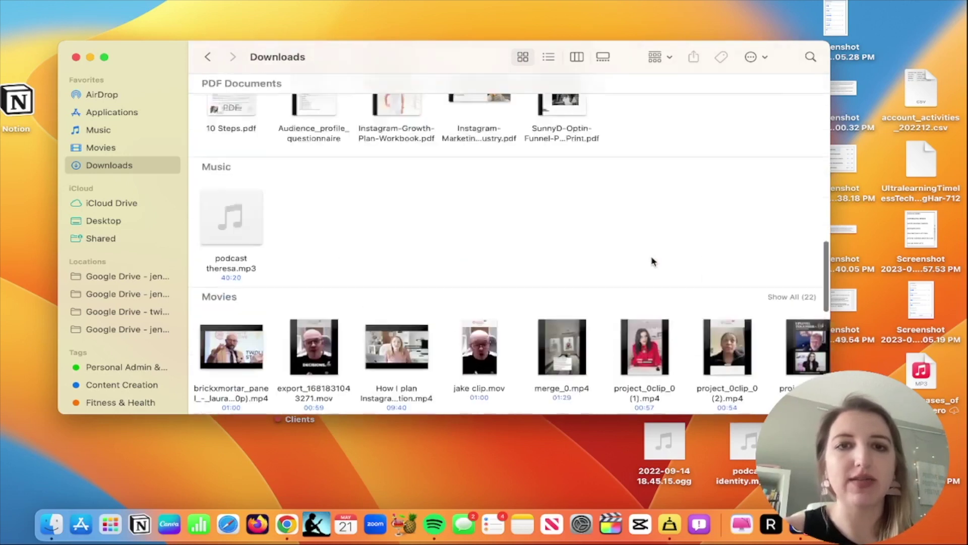
scroll(652, 261, "up", 4)
scroll(652, 261, "up", 1)
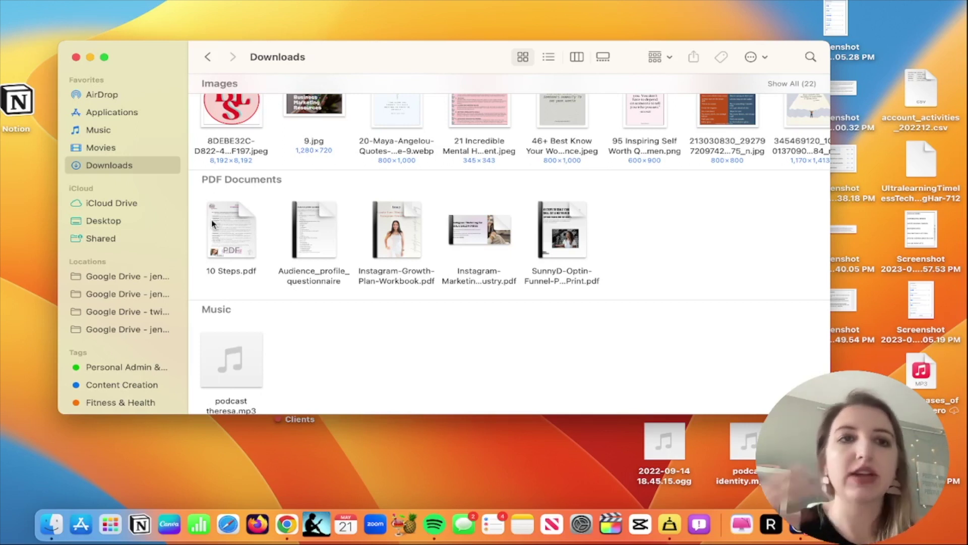
Open the Desktop folder in Finder, expand its Images group and look through the grouped files and folders.
left_click(146, 226)
scroll(378, 209, "up", 3)
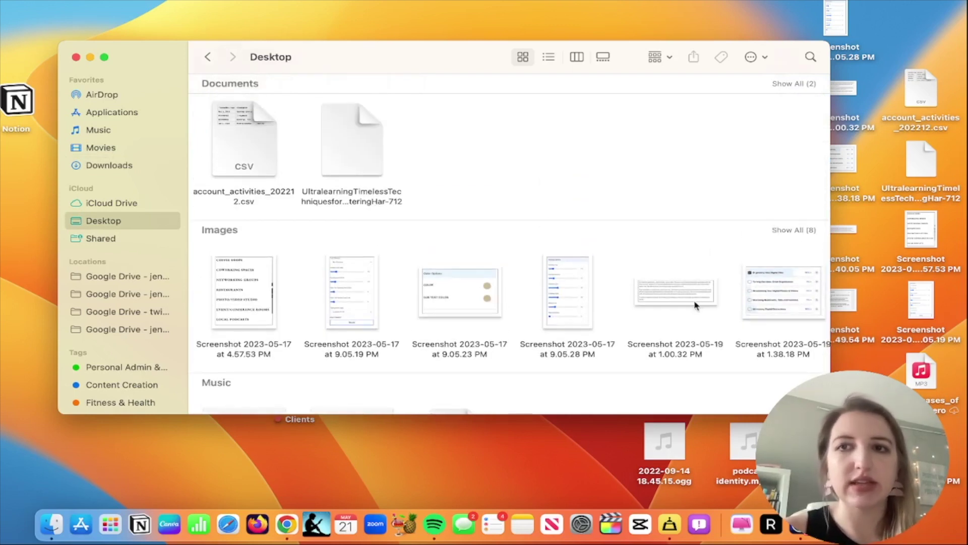
scroll(695, 305, "down", 2)
left_click(792, 145)
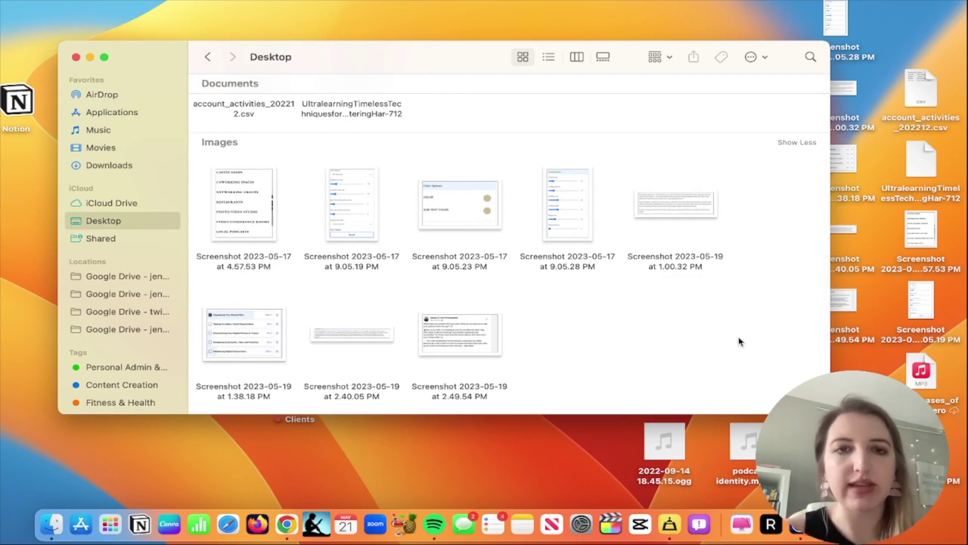
scroll(739, 342, "up", 10)
scroll(558, 227, "down", 1)
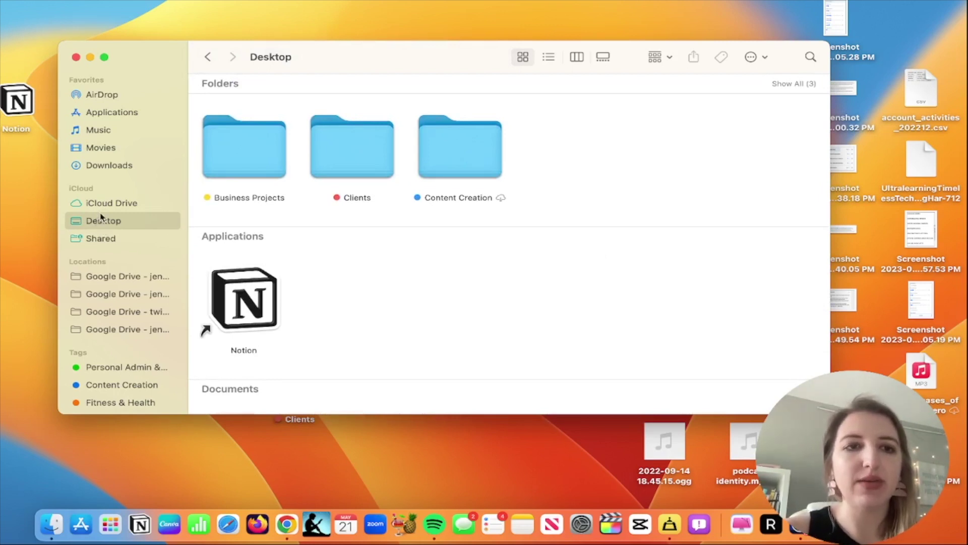
Look inside the Business Projects and Clients folders, returning to the Desktop folder after each.
double_click(235, 170)
left_click(210, 59)
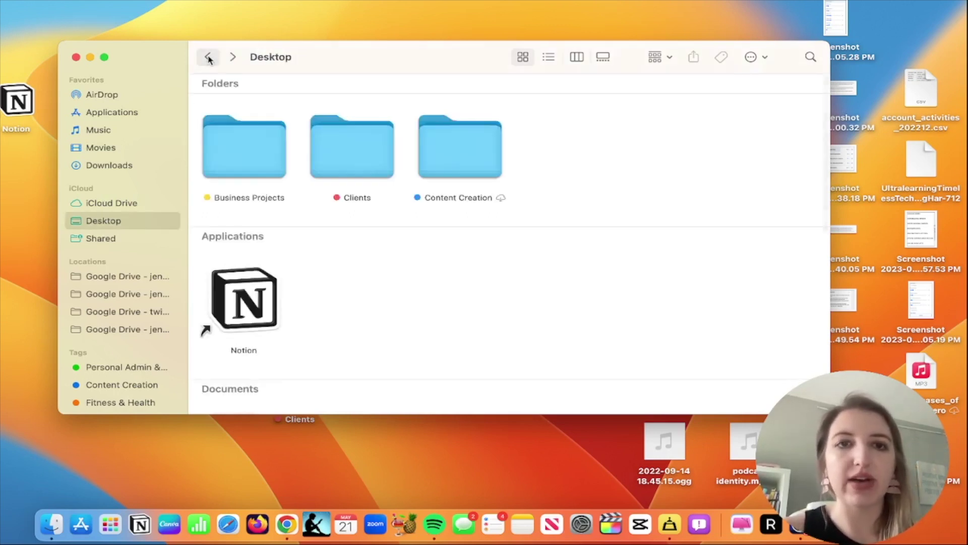
double_click(326, 124)
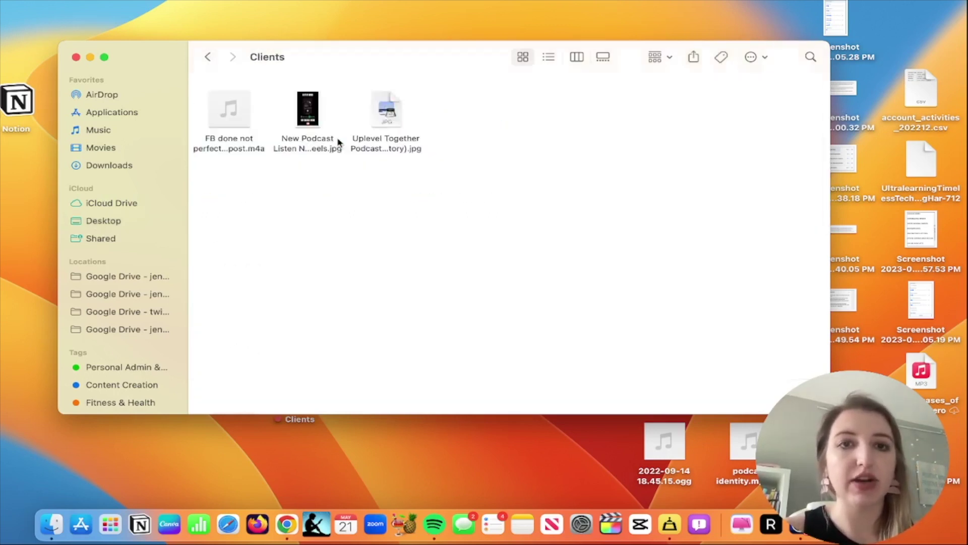
left_click(210, 59)
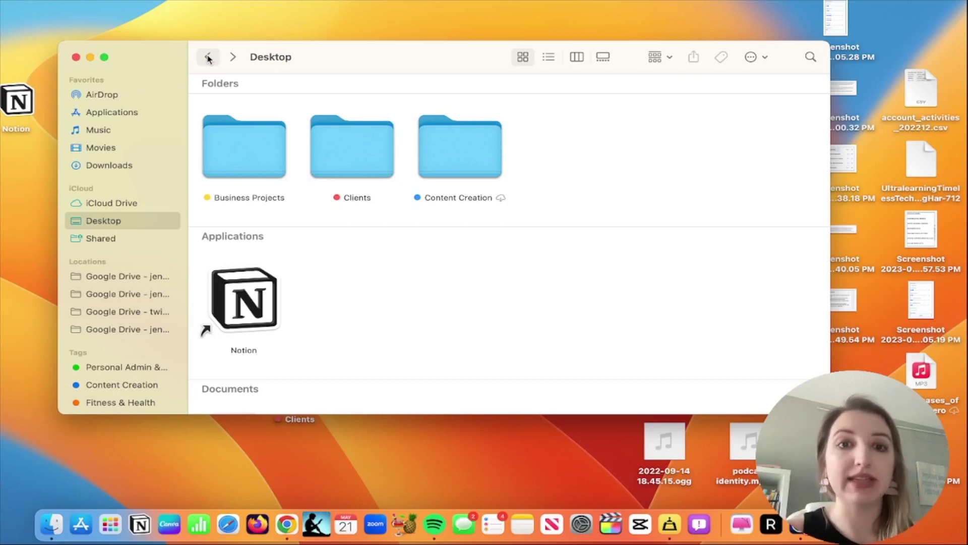
Open the Content Creation folder and look inside its Logo, Headshots and Fonts subfolders.
double_click(493, 153)
double_click(539, 112)
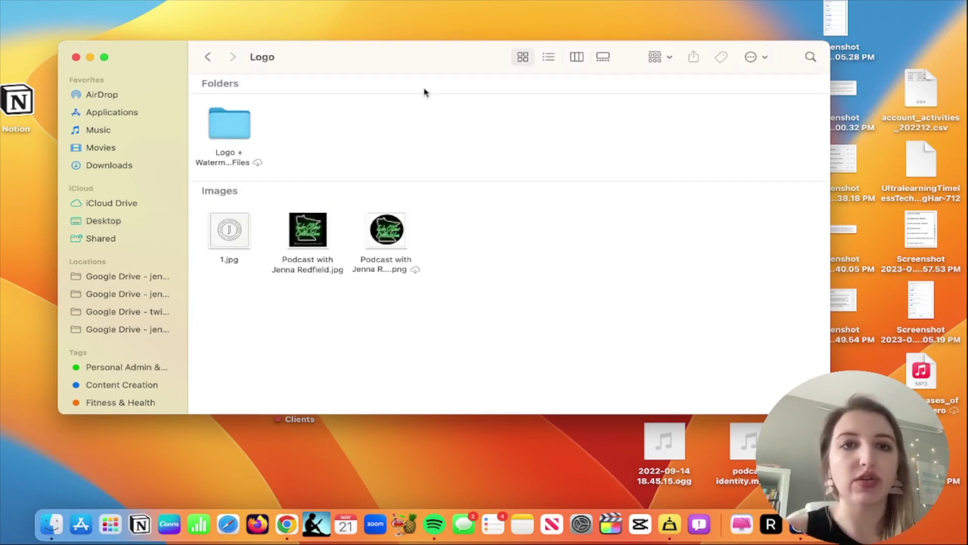
left_click(209, 57)
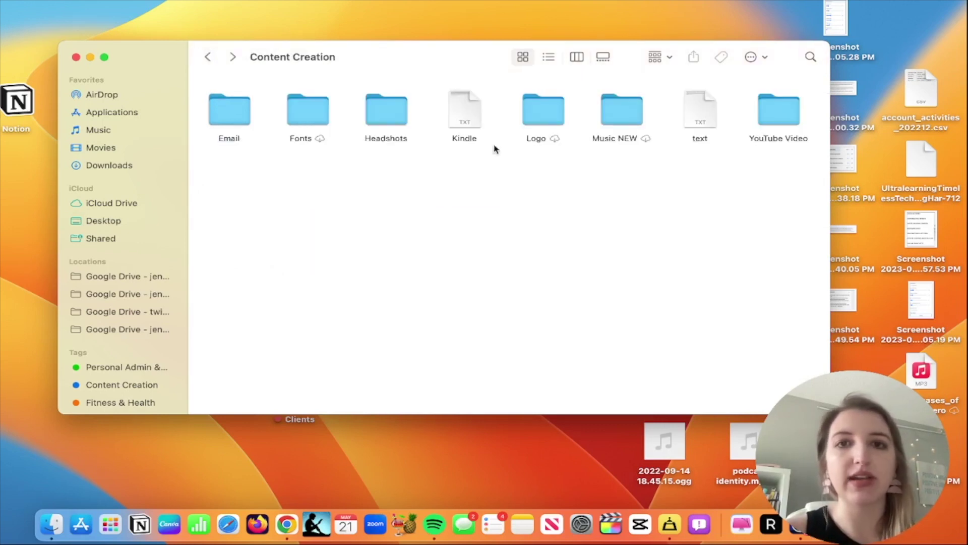
double_click(388, 116)
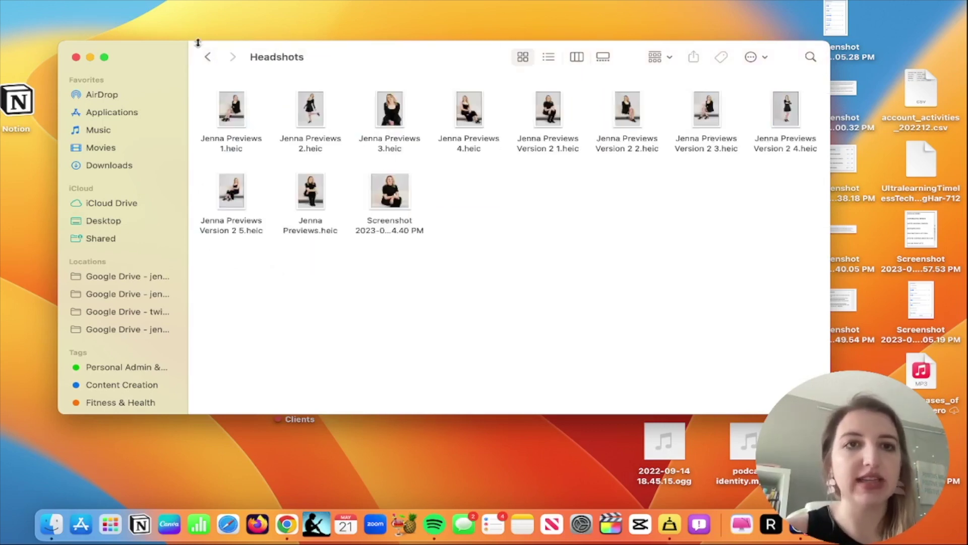
left_click(207, 57)
left_click(474, 18)
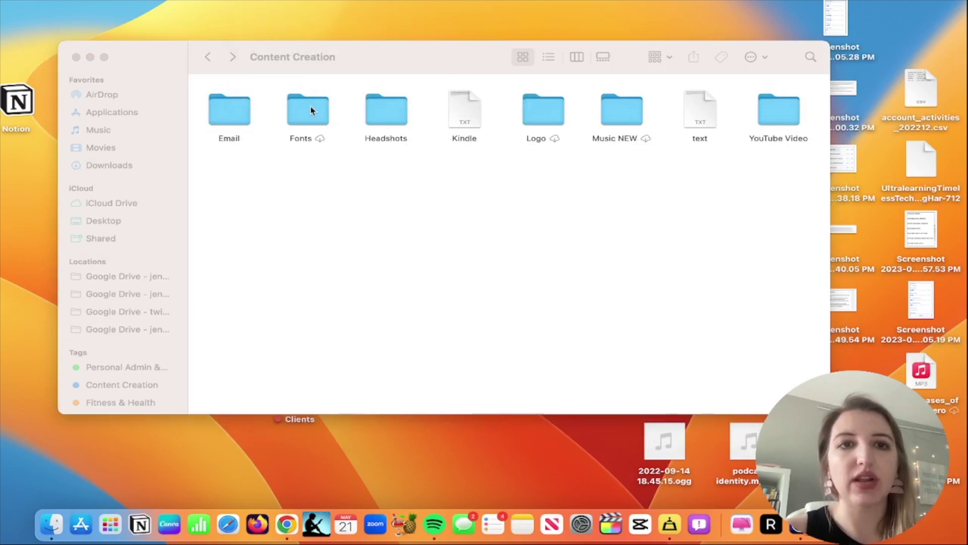
double_click(310, 109)
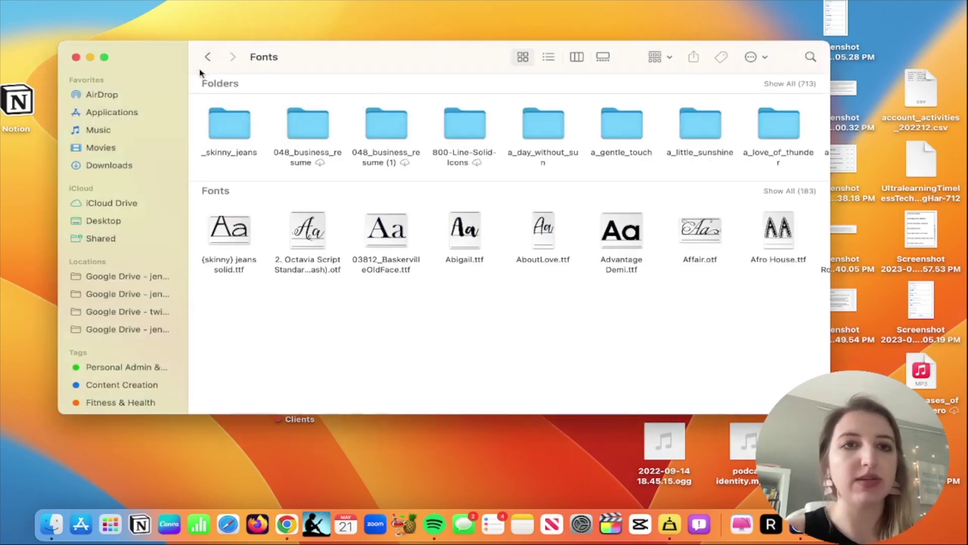
left_click(208, 58)
left_click(469, 17)
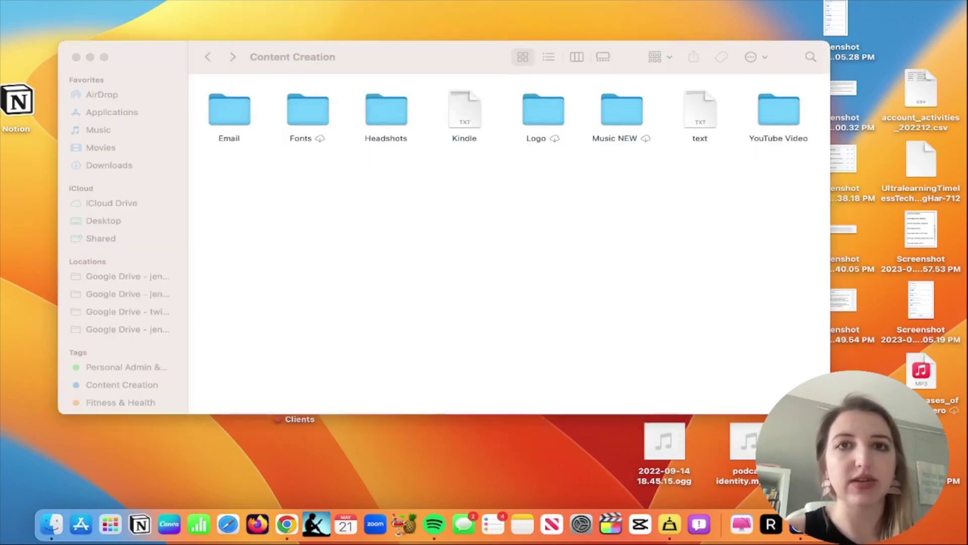
left_click(471, 11)
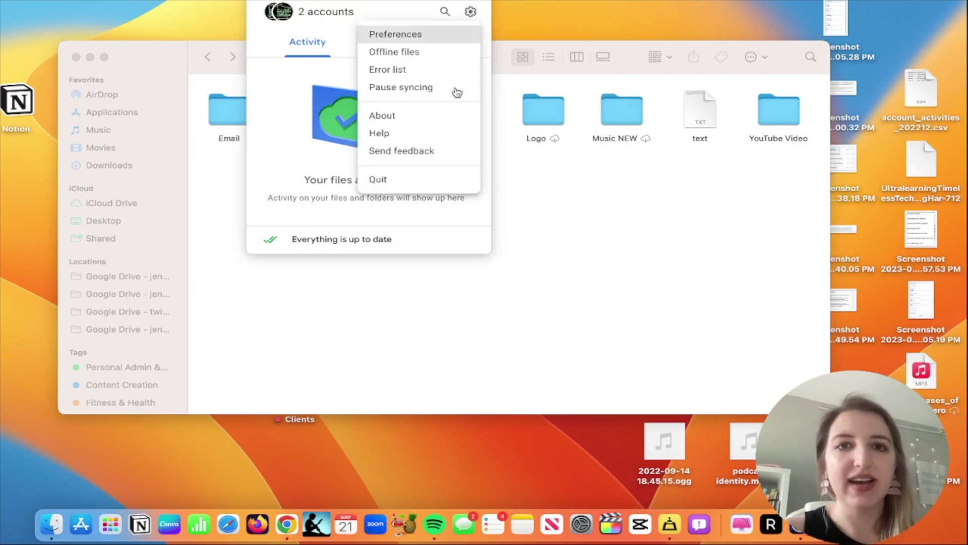
left_click(563, 192)
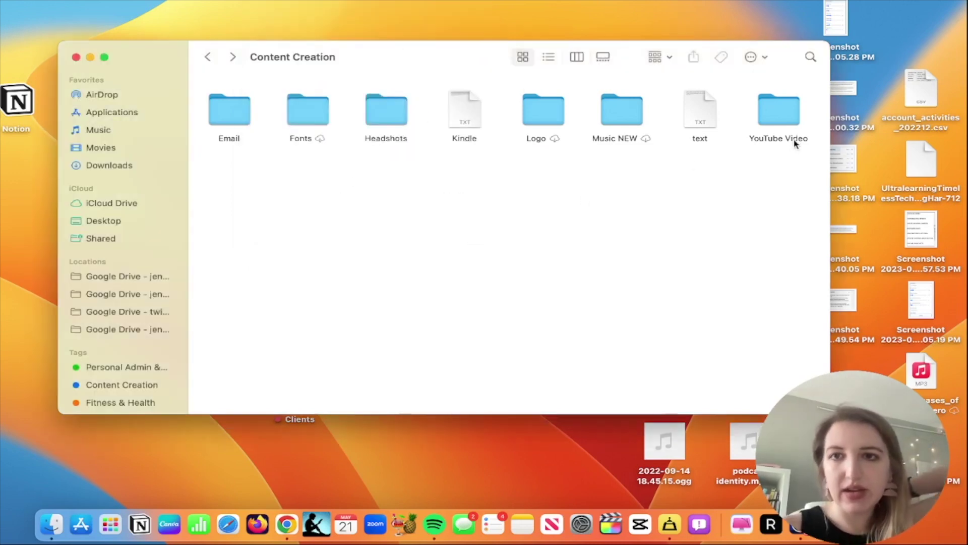
Look inside the YouTube Video and Music NEW subfolders of Content Creation, and return to the Desktop folder.
double_click(792, 116)
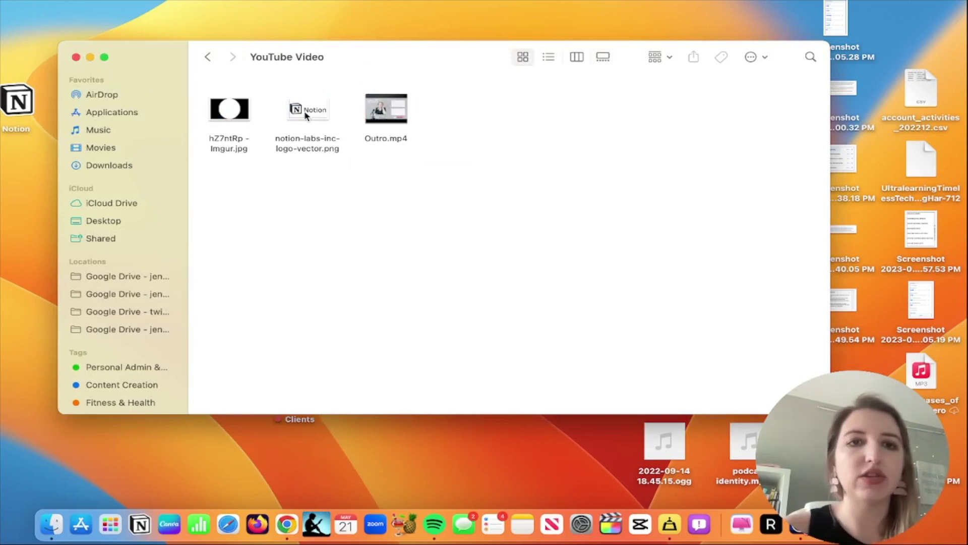
left_click(219, 111)
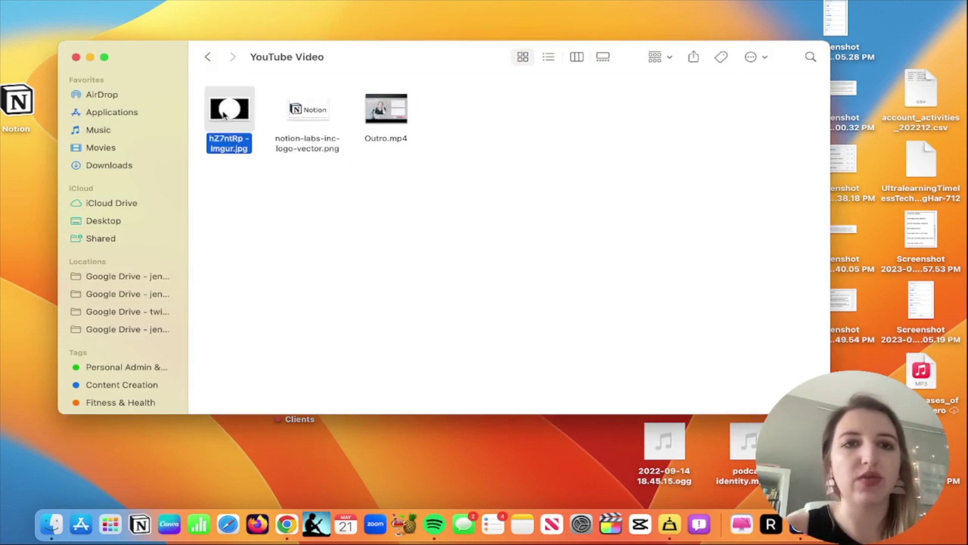
left_click(206, 57)
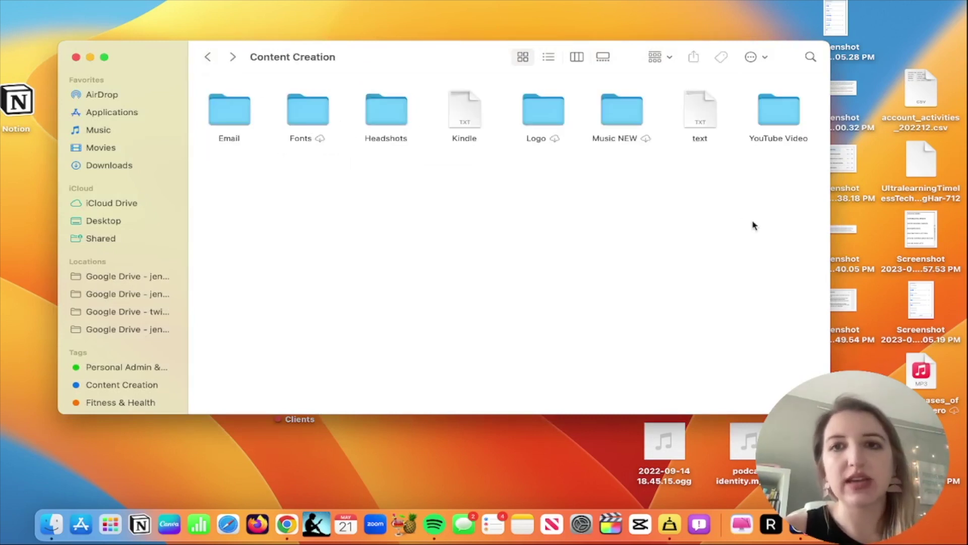
left_click(622, 111)
double_click(622, 111)
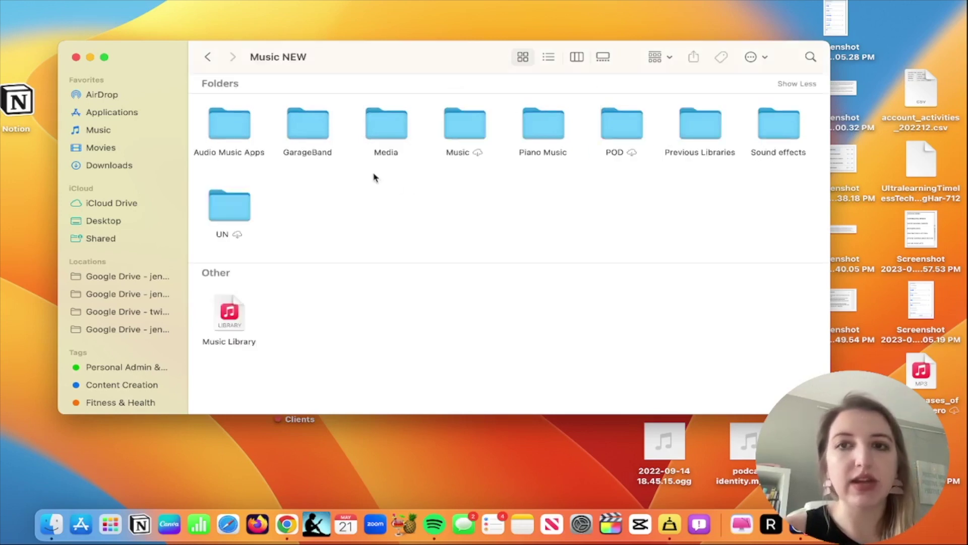
left_click(210, 63)
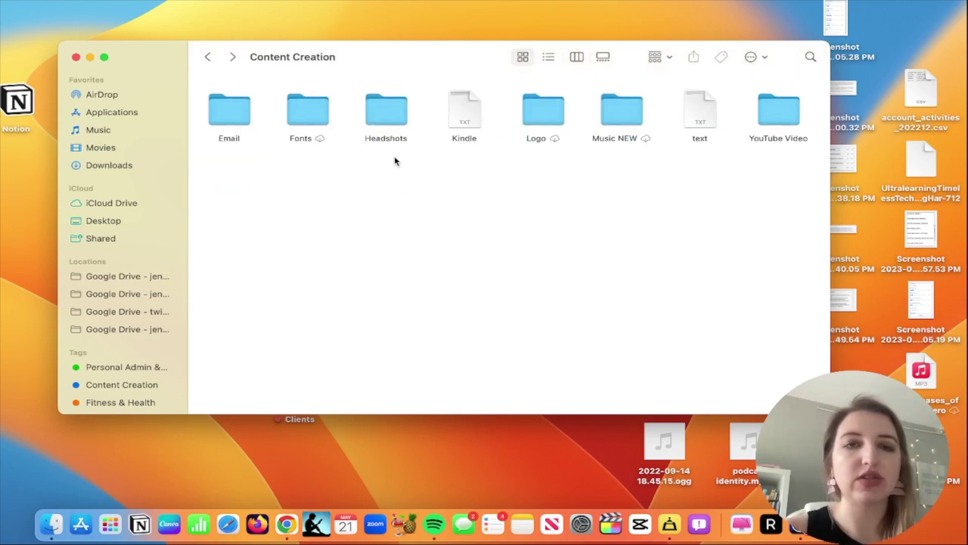
left_click(207, 59)
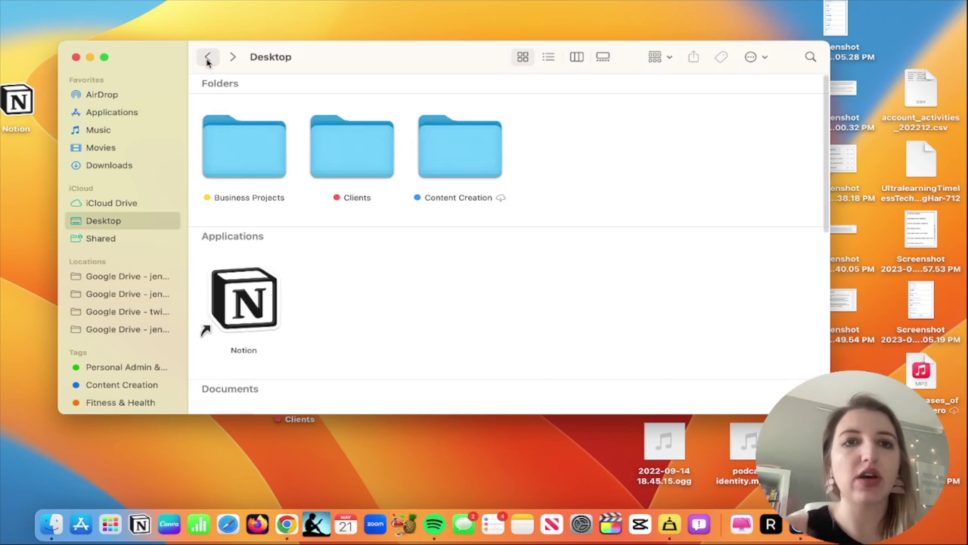
Look inside the Clients folder again, return to Desktop and bring the full list of Finder tags into view.
double_click(381, 151)
left_click(206, 57)
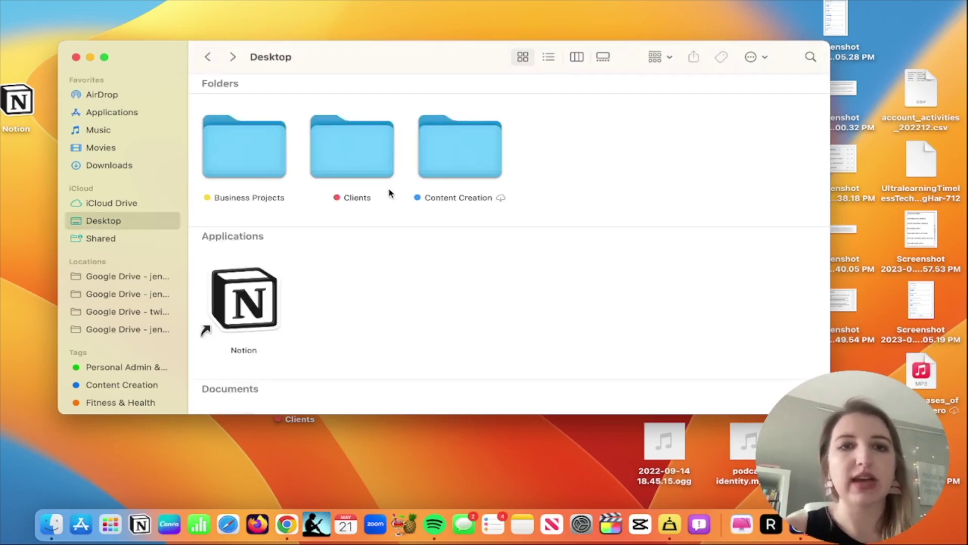
scroll(146, 277, "down", 5)
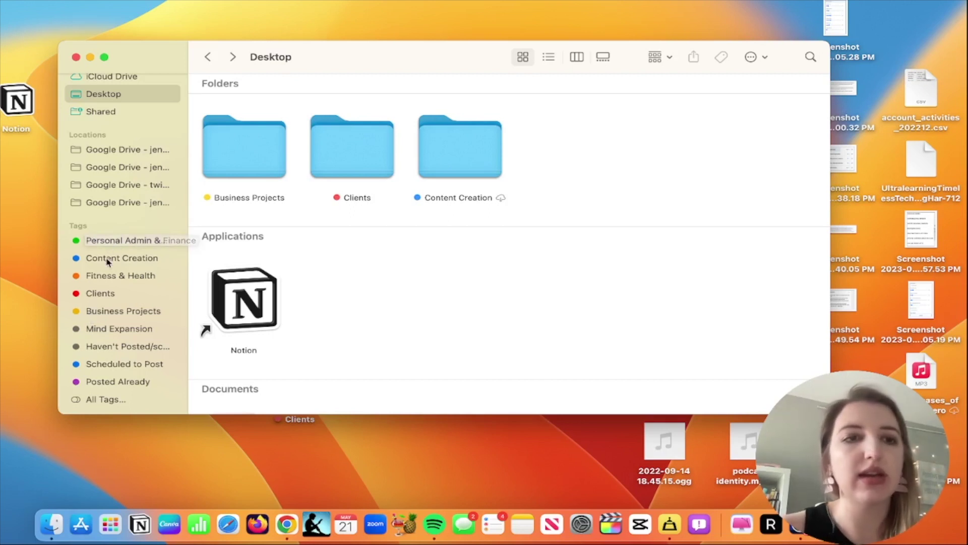
Assign the Content Creation tag to all eight items in the Content Creation folder and return to the Desktop folder.
double_click(432, 147)
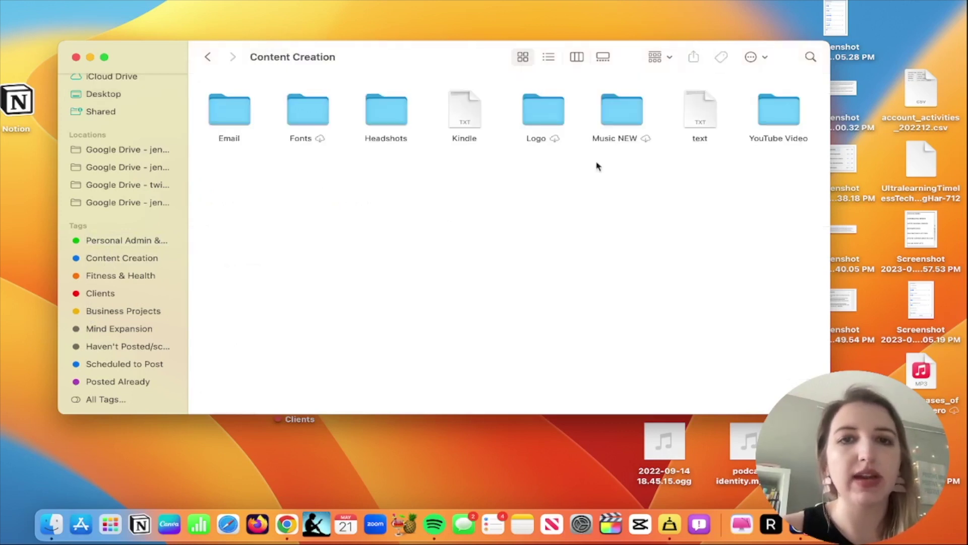
left_click_drag(813, 207, 205, 87)
right_click(225, 108)
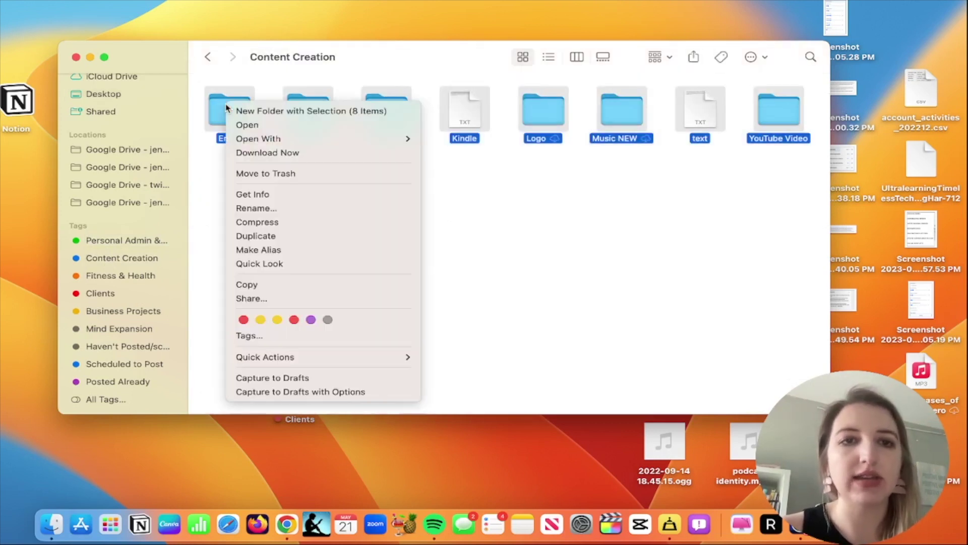
left_click(271, 335)
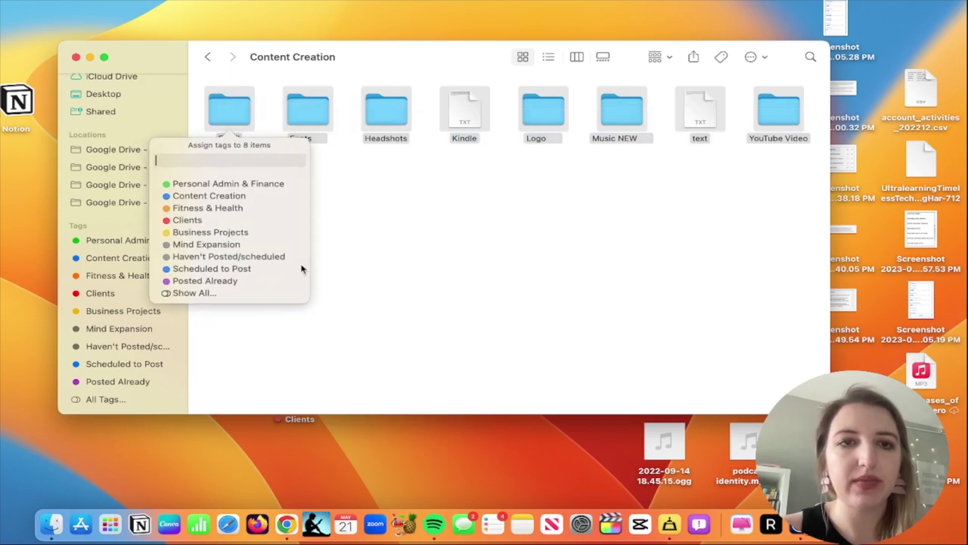
left_click(201, 196)
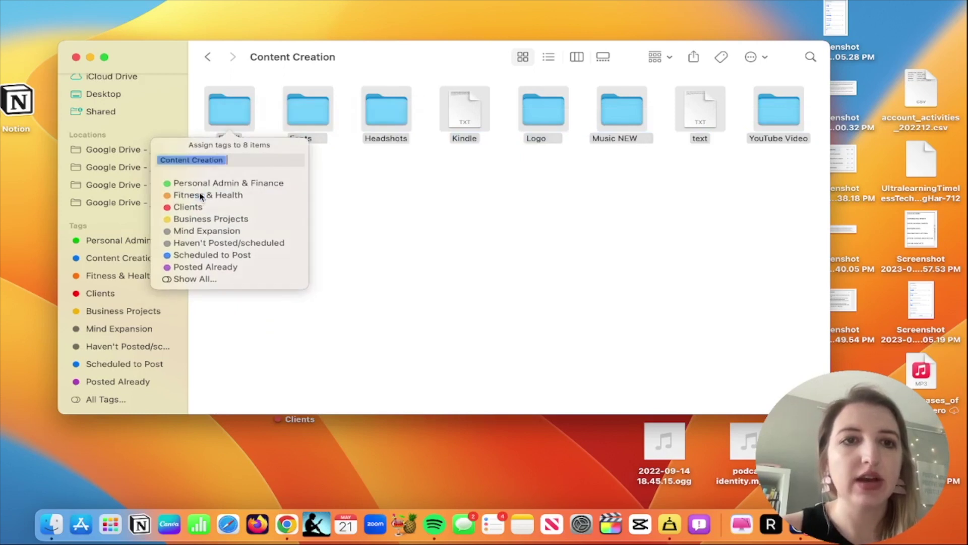
left_click(454, 199)
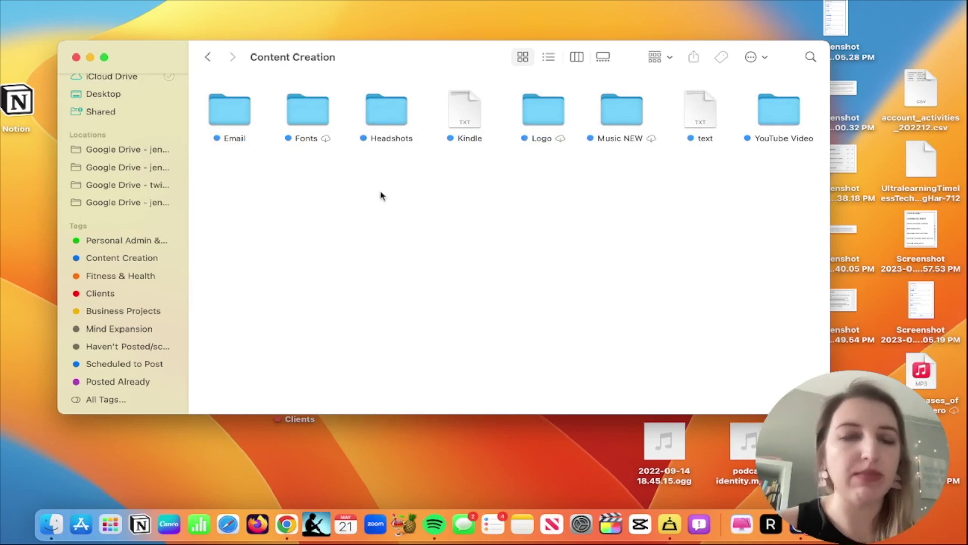
left_click(207, 57)
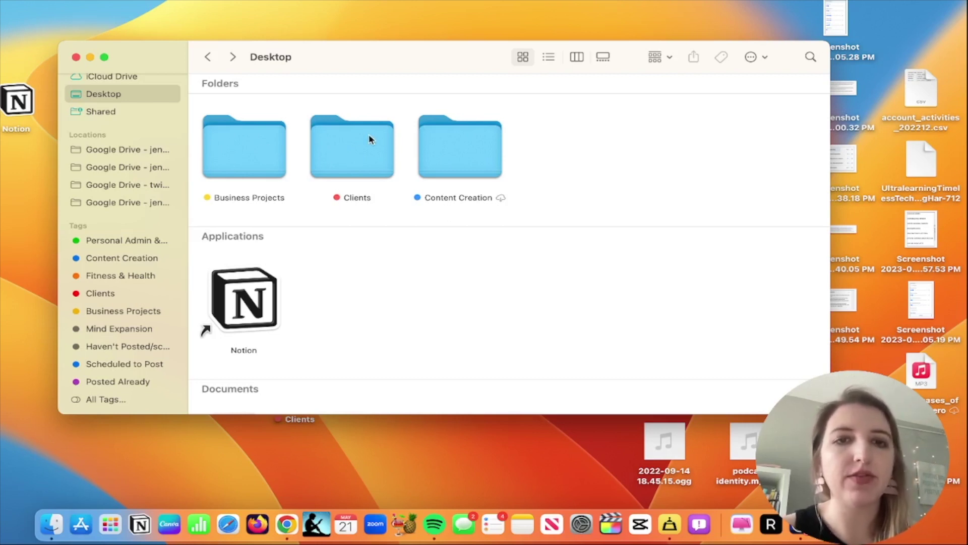
Look inside the Headshots subfolder of Content Creation and return to the Desktop folder.
double_click(441, 146)
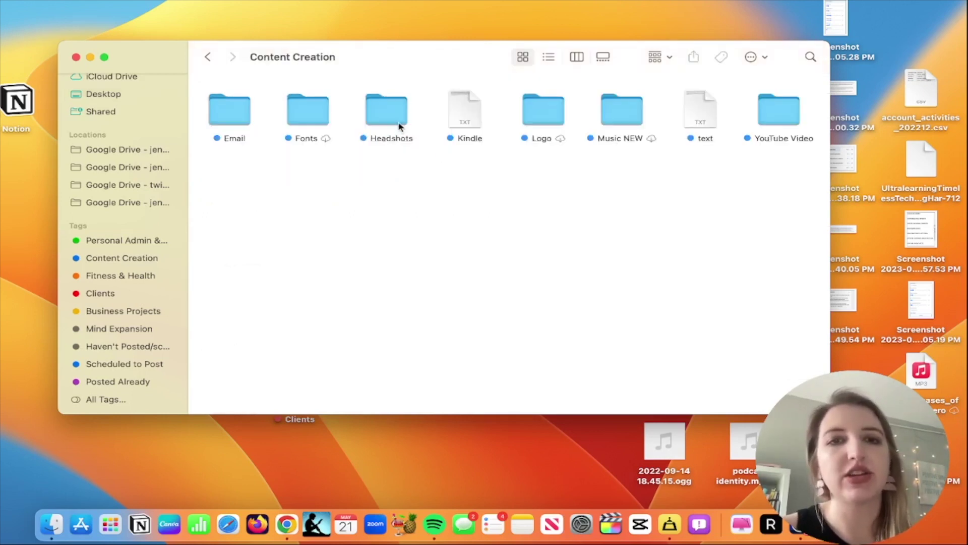
double_click(400, 128)
left_click(206, 57)
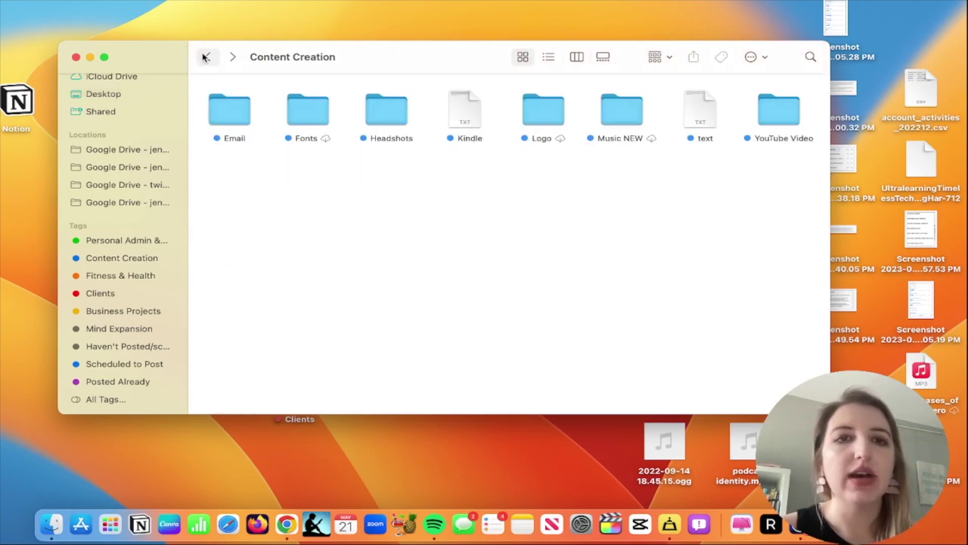
left_click(206, 57)
scroll(143, 135, "up", 3)
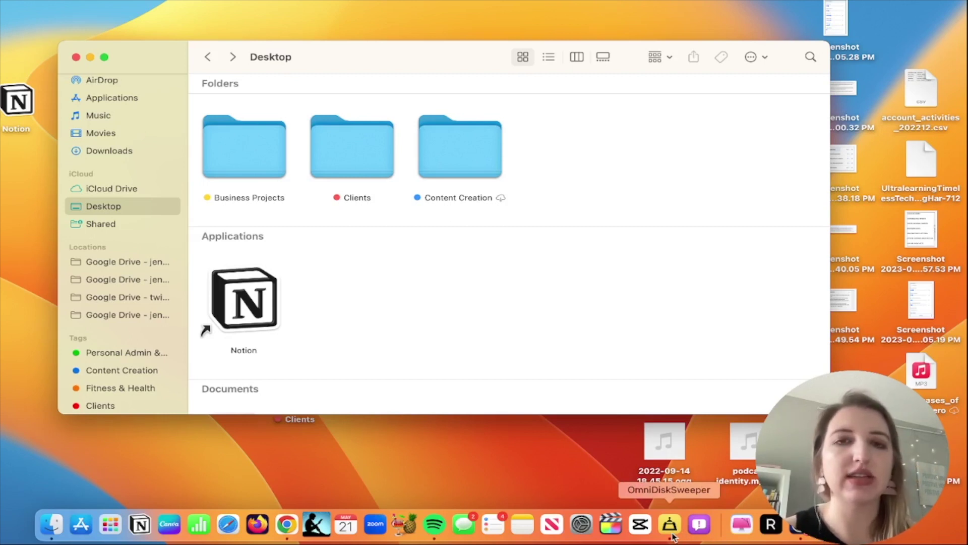
left_click(582, 524)
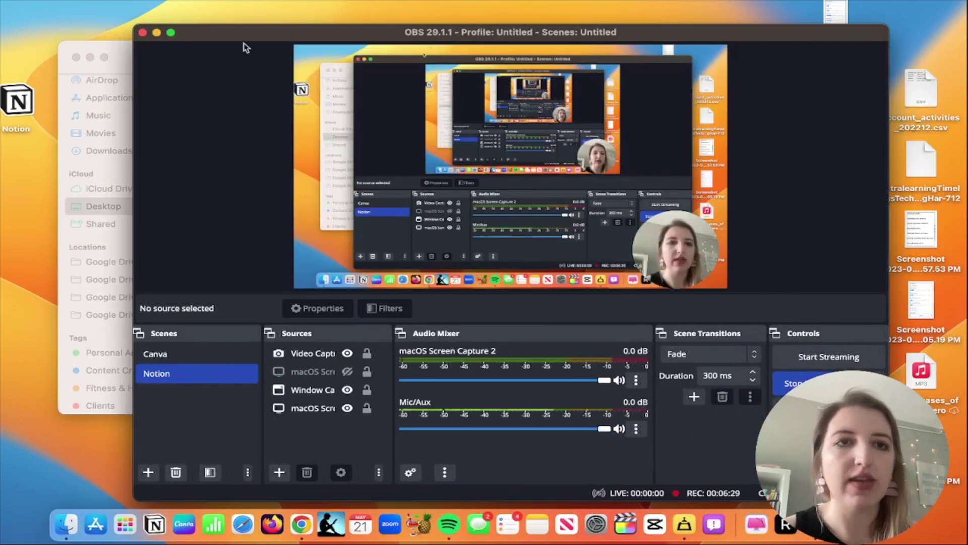
left_click(157, 33)
left_click(144, 72)
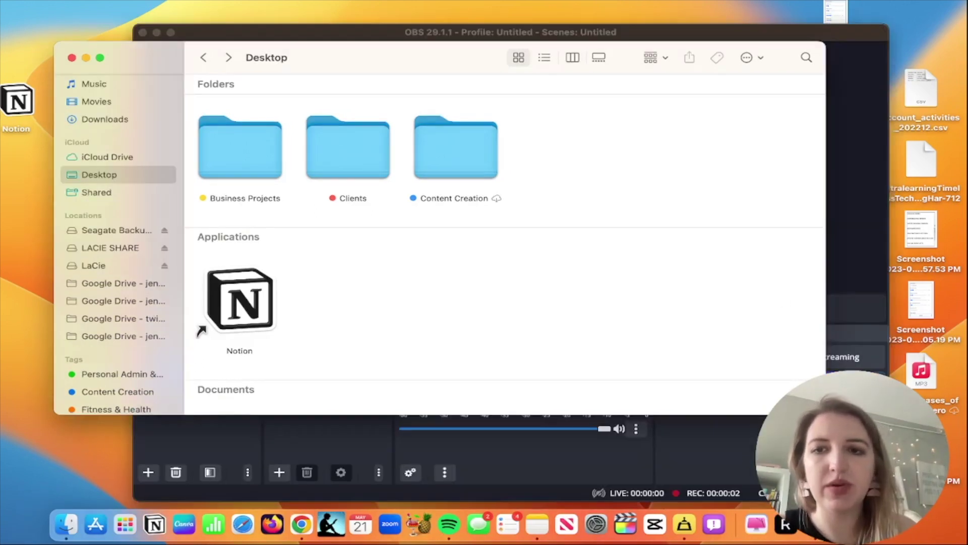
Arrange the LACIE SHARE drive by name and file the Audio folder under Content Creation and Documents under Personal Admin & Finance.
left_click(96, 247)
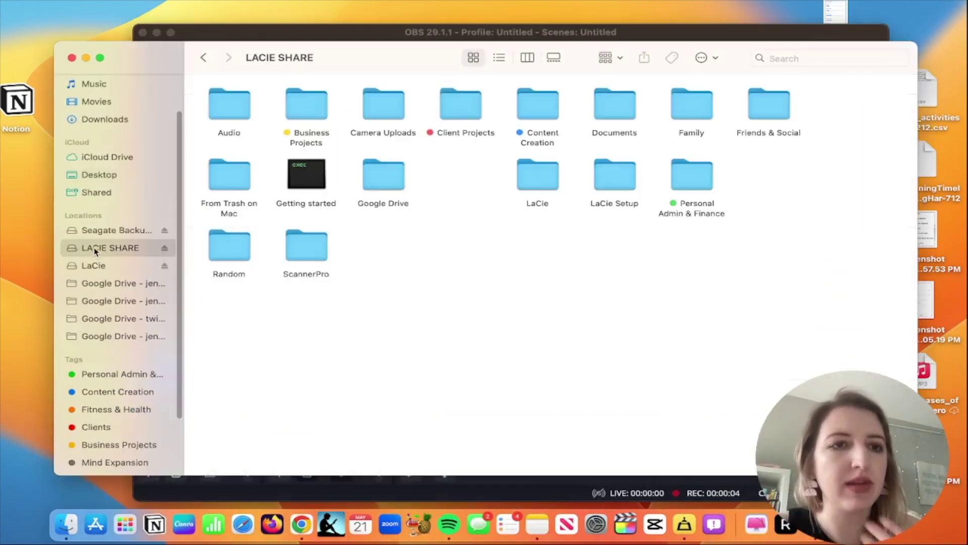
left_click(606, 52)
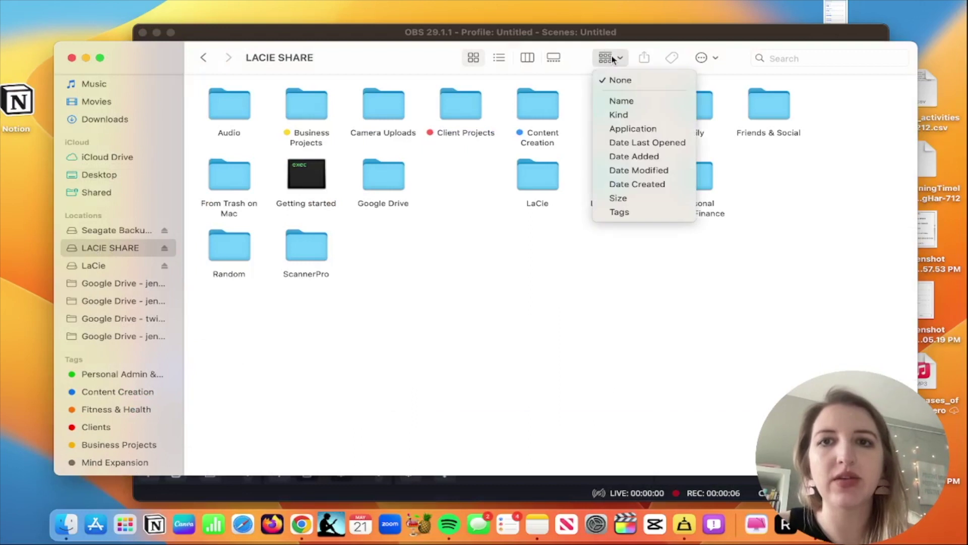
left_click(624, 100)
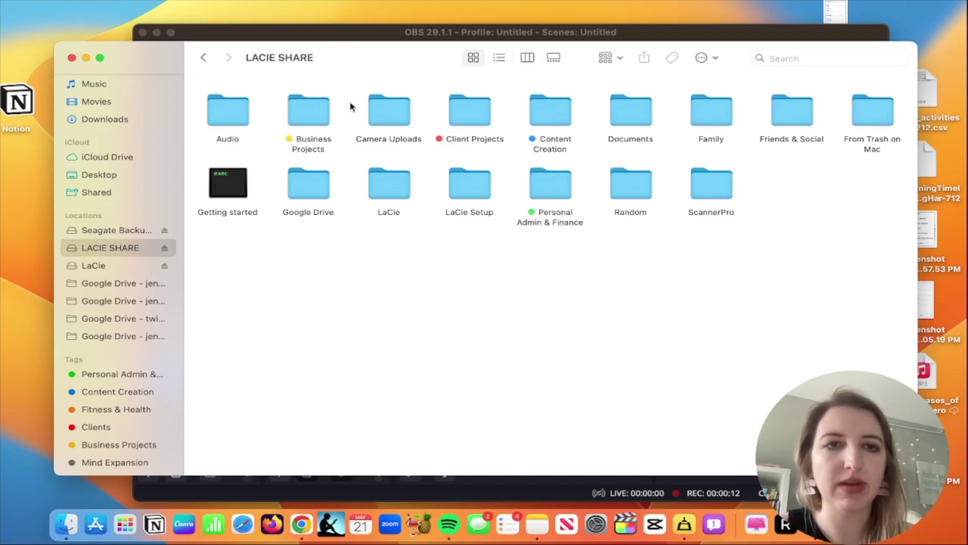
left_click_drag(233, 110, 477, 184)
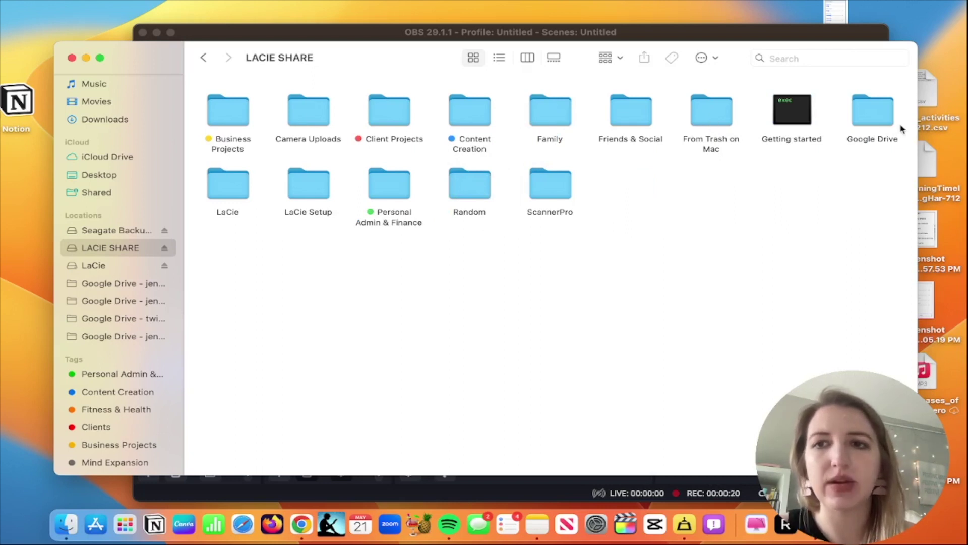
Look inside the Business Projects and Client Projects folders on LACIE SHARE, returning to the drive's top level after each.
left_click(249, 110)
double_click(249, 111)
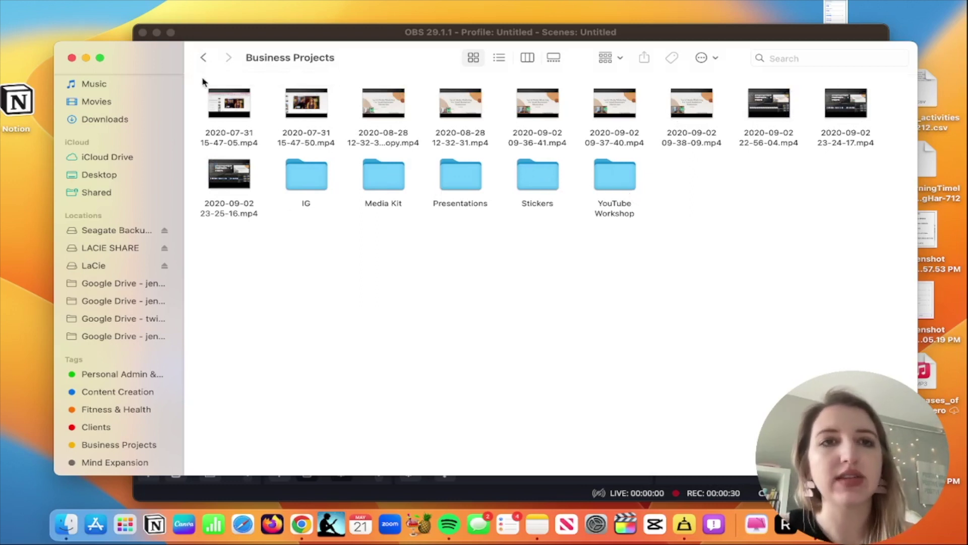
left_click(202, 59)
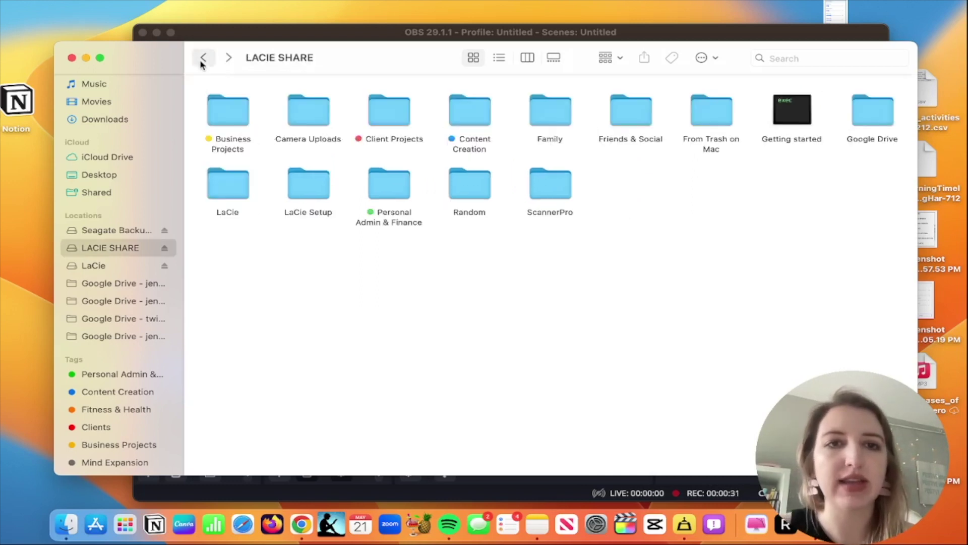
left_click(379, 115)
double_click(384, 119)
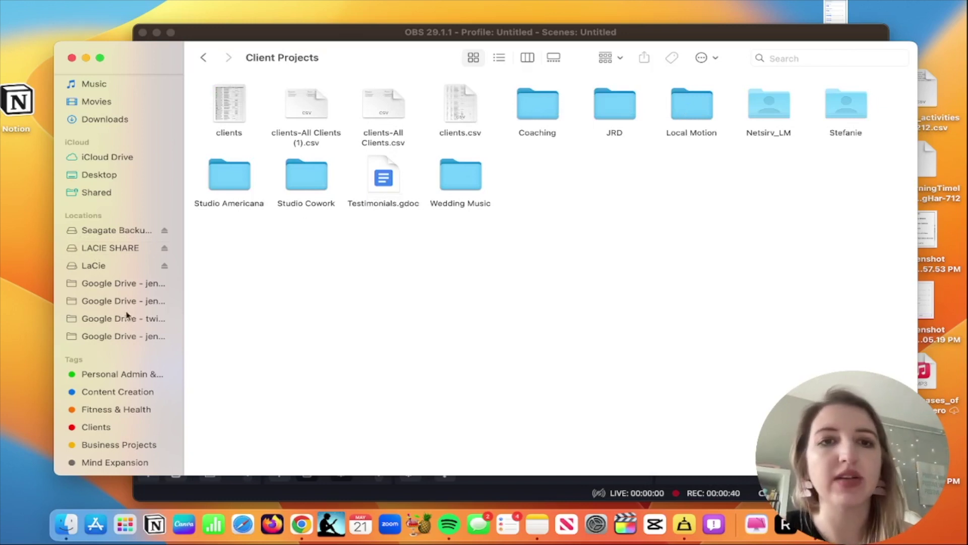
left_click(204, 58)
Open the drive's Content Creation folder, look inside the Headshots and Logo folders of Brand Assets, and return to Content Creation.
left_click(484, 114)
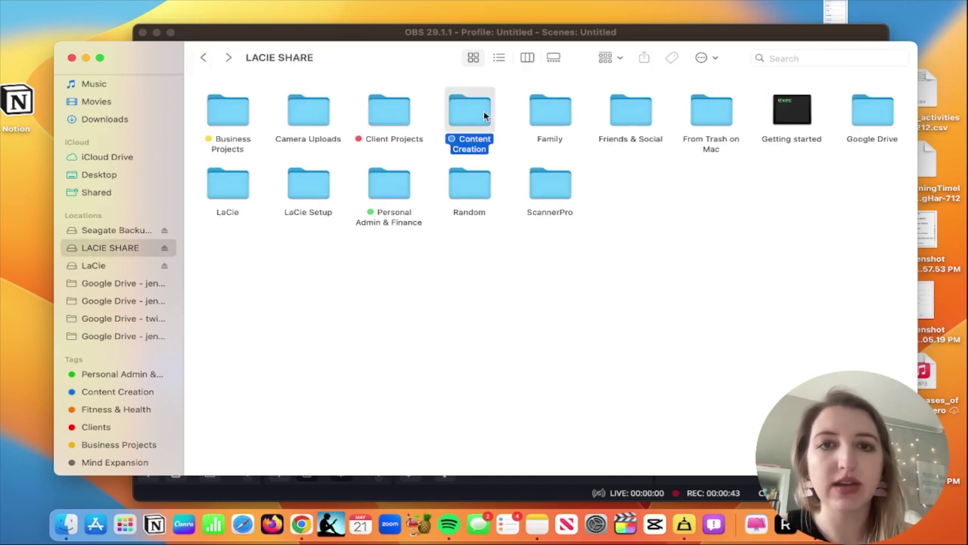
double_click(485, 115)
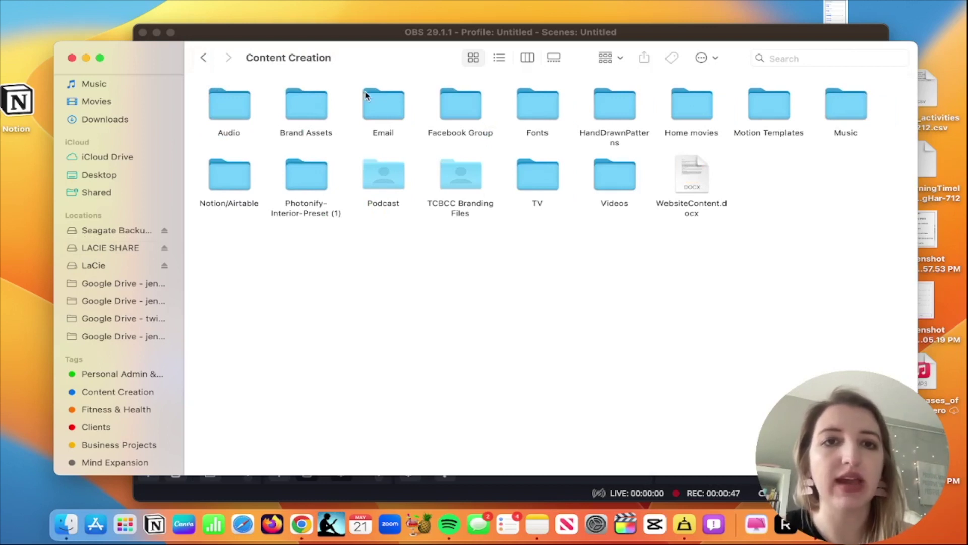
double_click(307, 107)
double_click(292, 97)
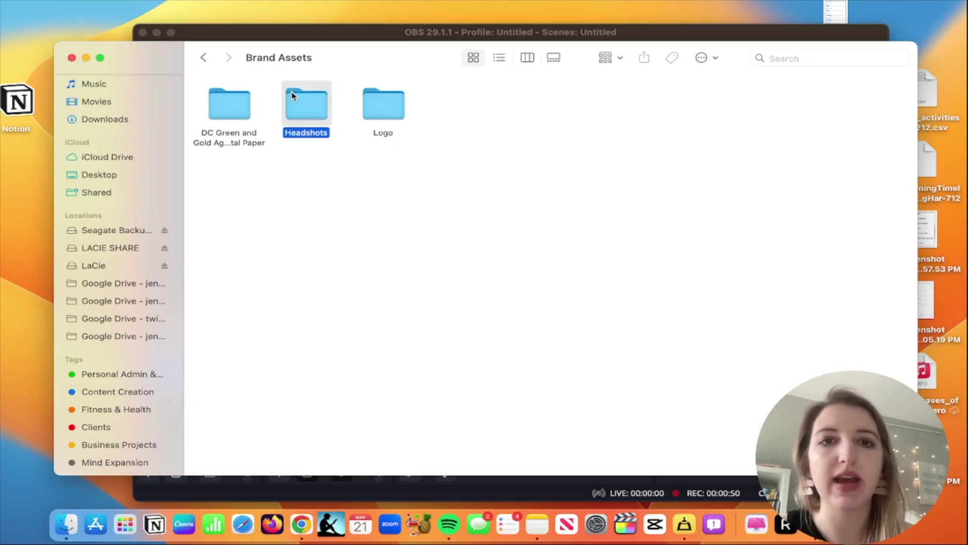
left_click(200, 57)
double_click(393, 98)
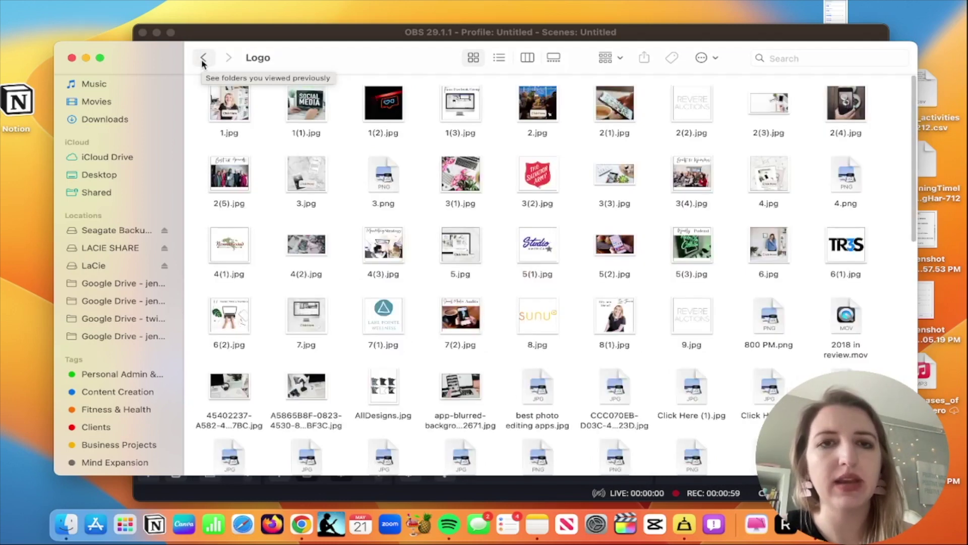
left_click(203, 58)
left_click(202, 59)
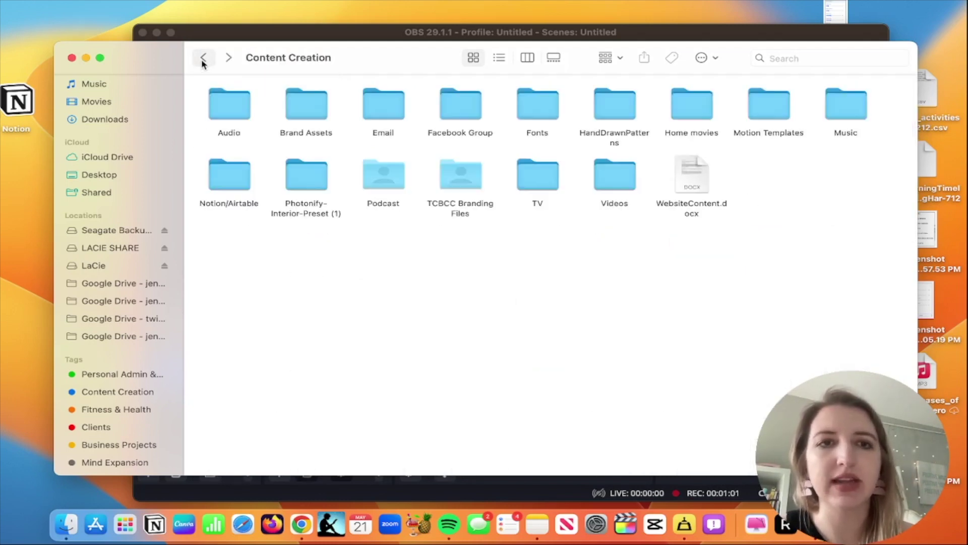
Look inside the Music and Notion/Airtable subfolders of Content Creation and return to the top level of LACIE SHARE.
double_click(834, 106)
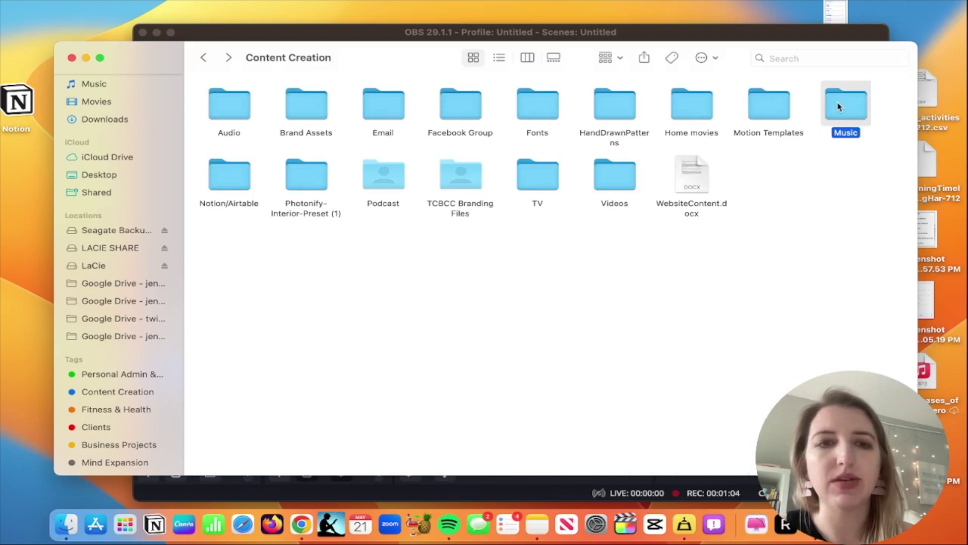
left_click(204, 60)
double_click(229, 176)
left_click(202, 60)
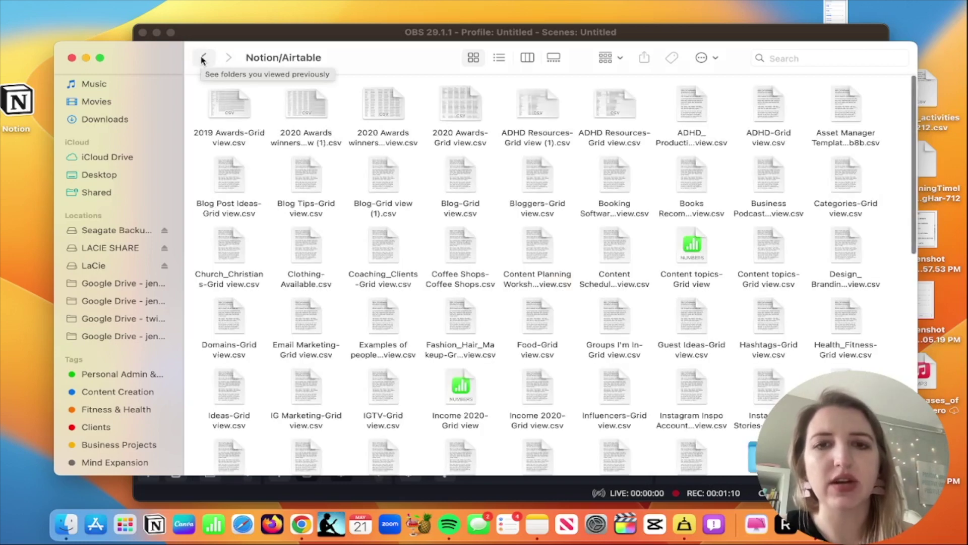
left_click(202, 59)
left_click(202, 60)
Look inside the Family, Friends & Social and Personal Admin & Finance folders, returning to LACIE SHARE after each.
left_click(550, 112)
double_click(551, 112)
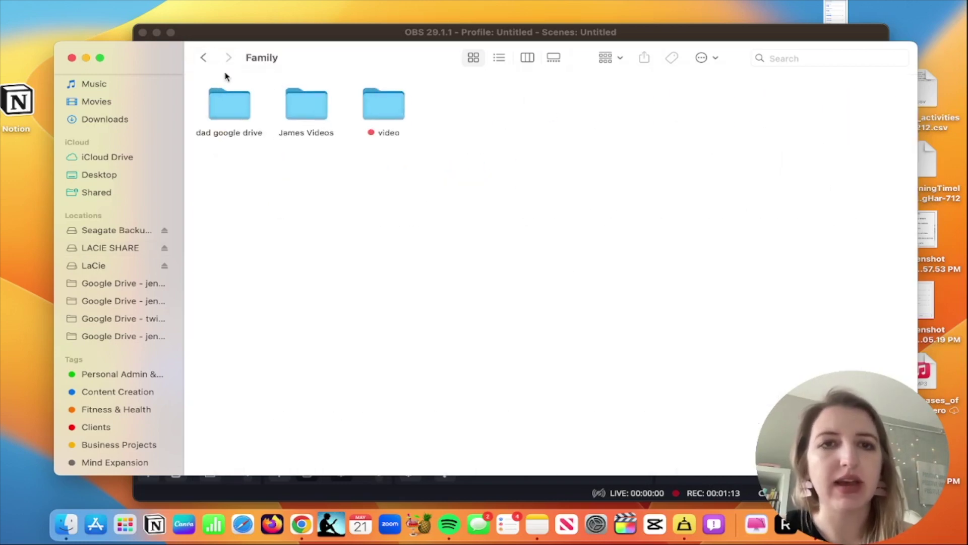
left_click(202, 58)
double_click(644, 112)
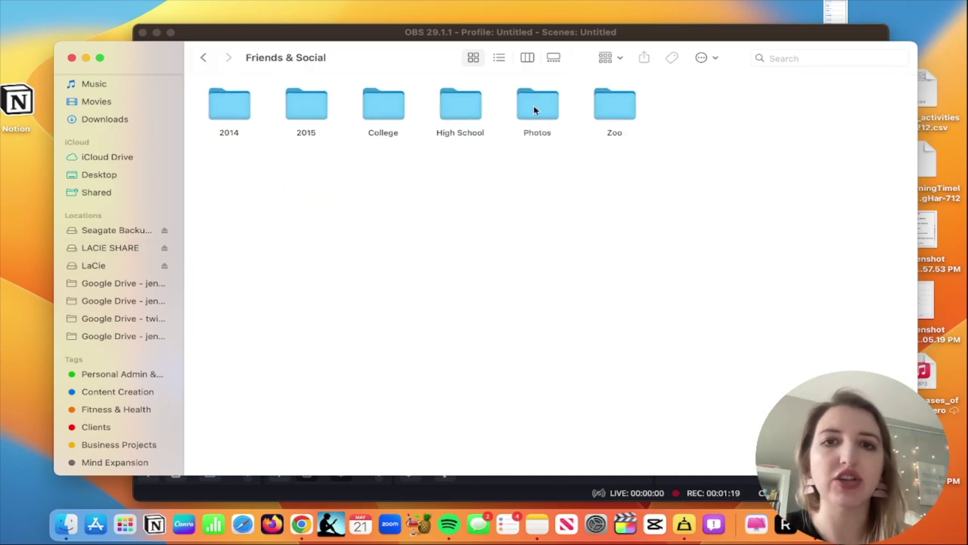
left_click(203, 58)
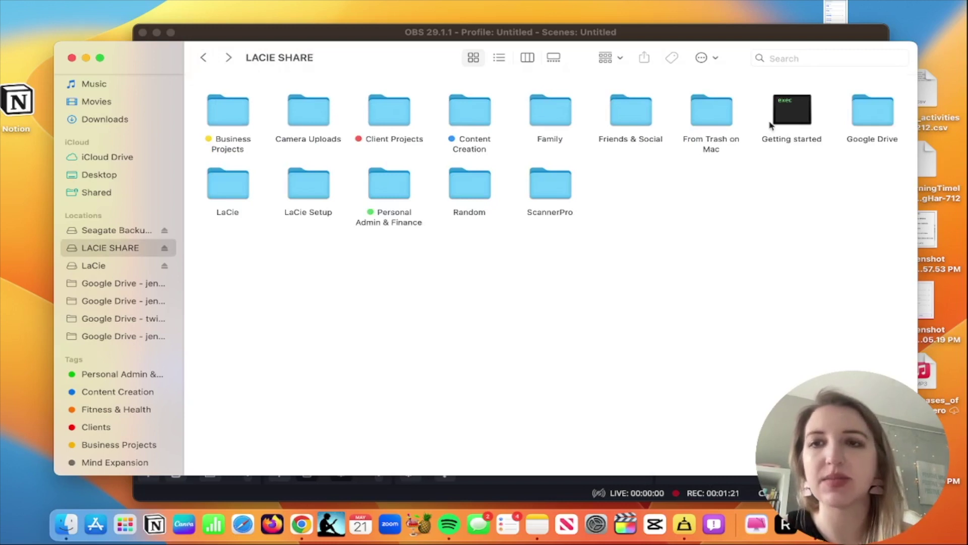
double_click(391, 176)
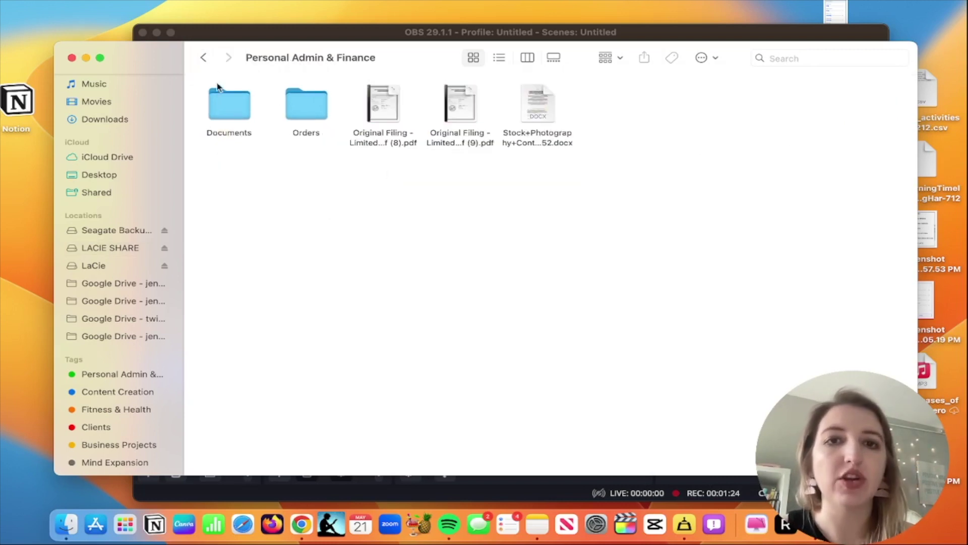
left_click(203, 57)
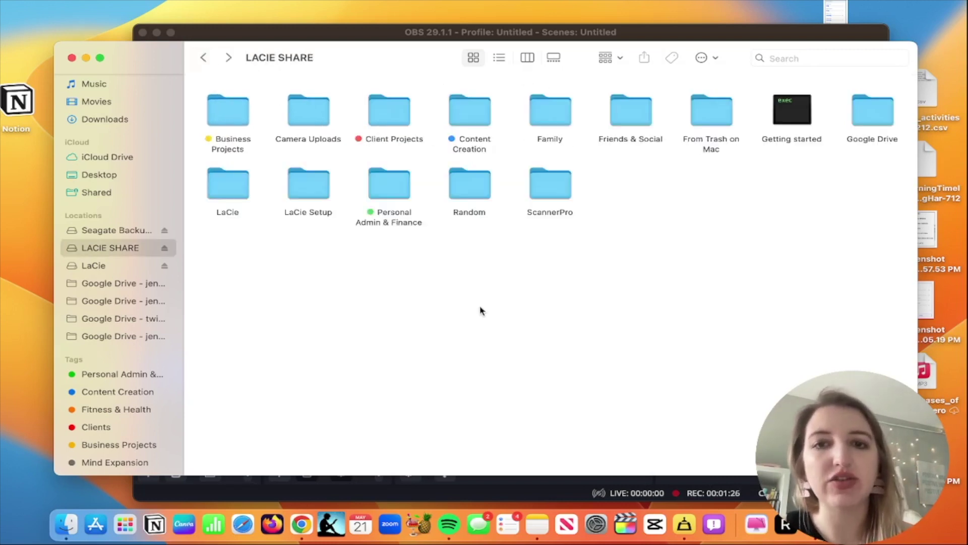
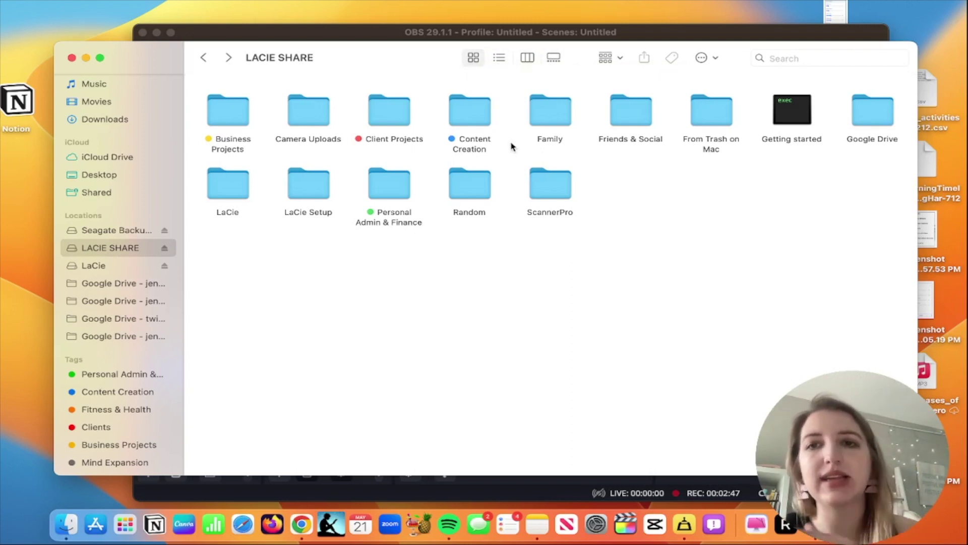
Look through the Videos folder inside Content Creation and return to the top level of LACIE SHARE.
double_click(484, 114)
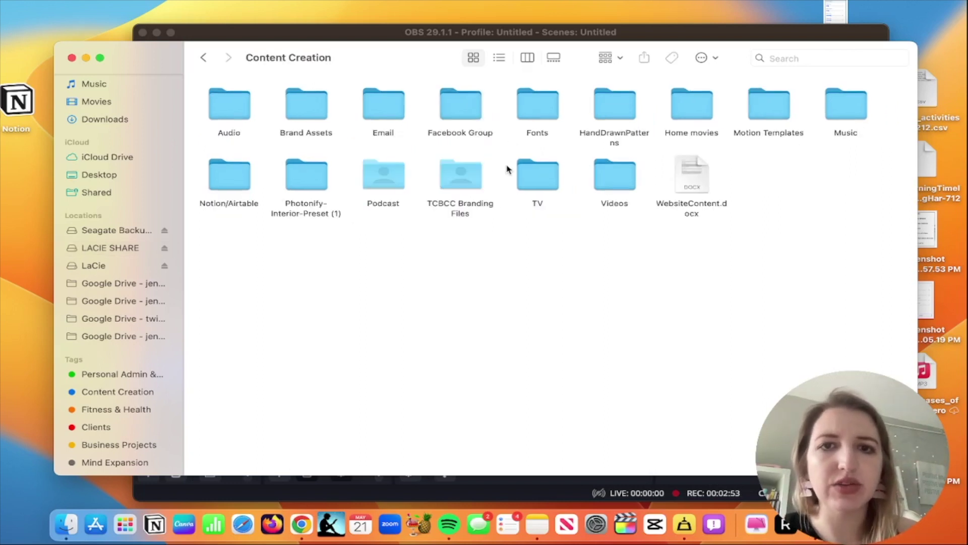
left_click(603, 183)
double_click(604, 182)
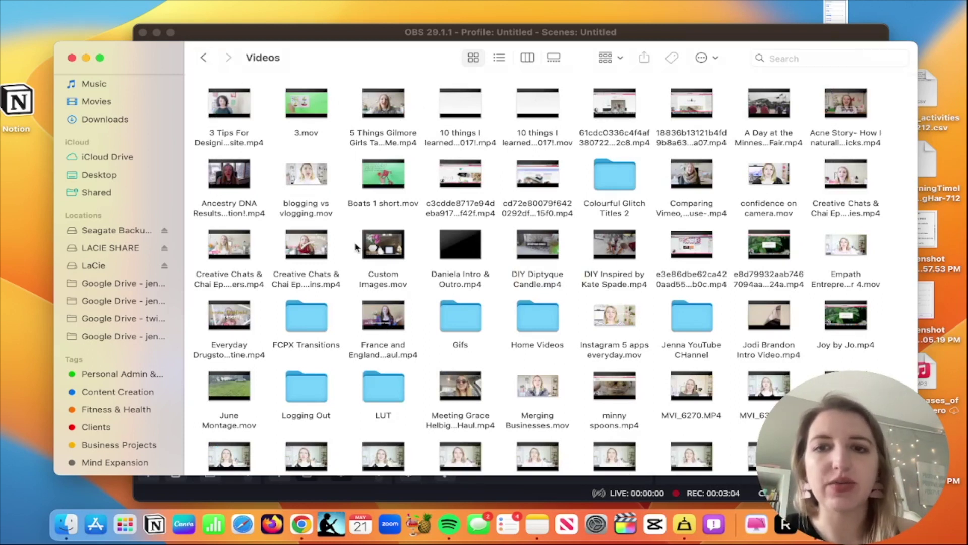
scroll(356, 247, "down", 10)
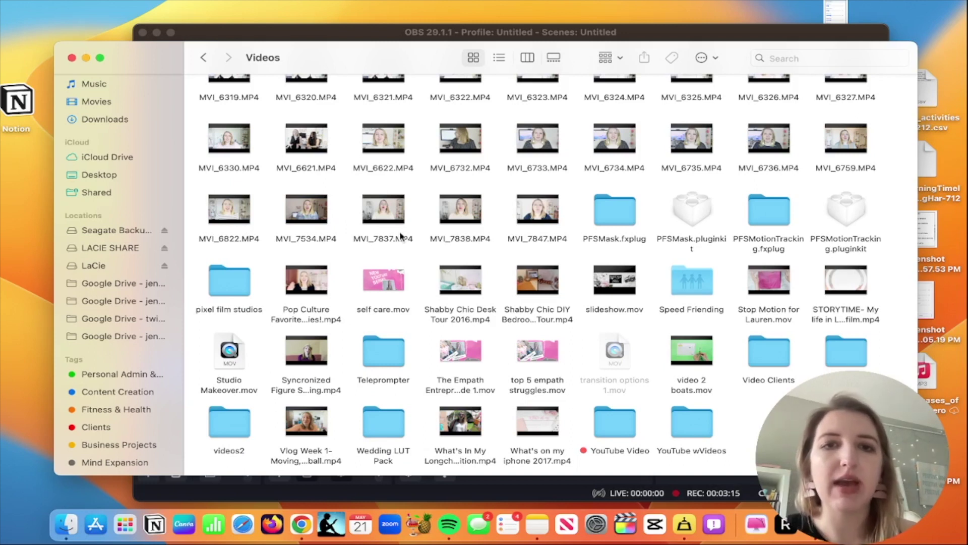
left_click_drag(568, 218, 246, 204)
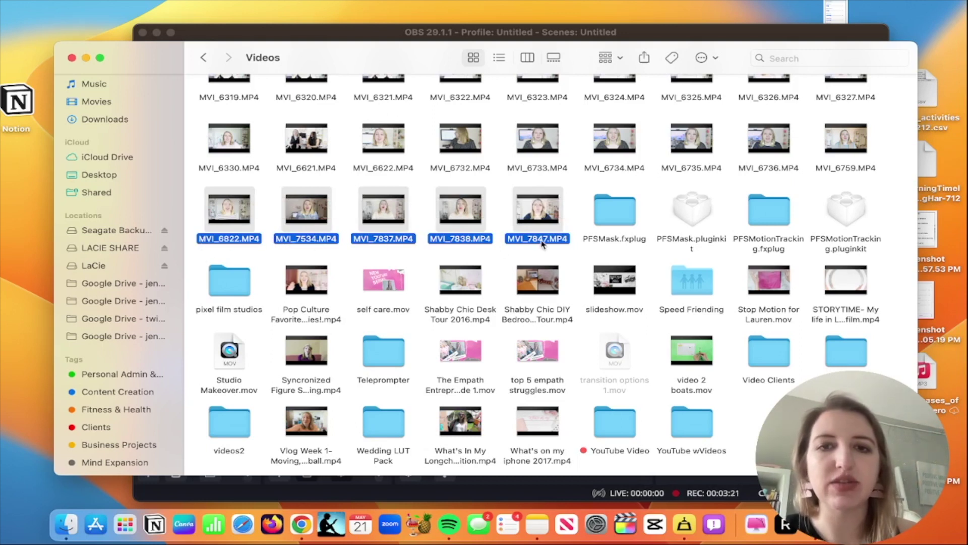
left_click(573, 228)
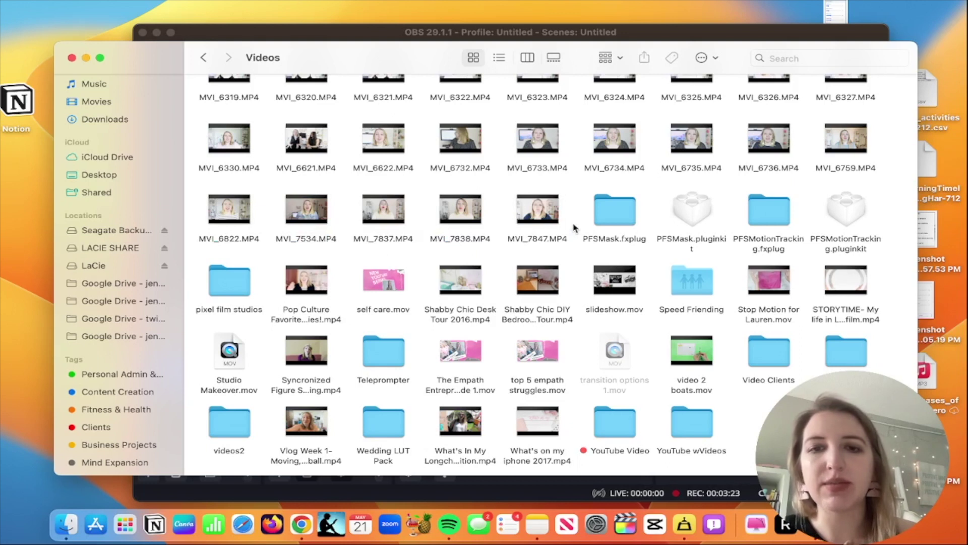
scroll(530, 226, "up", 10)
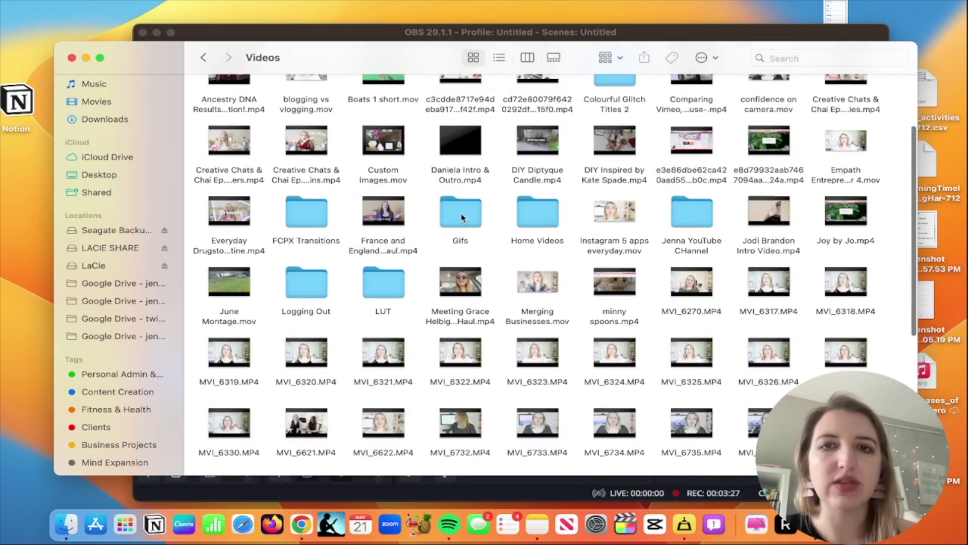
scroll(462, 215, "up", 3)
scroll(462, 214, "up", 2)
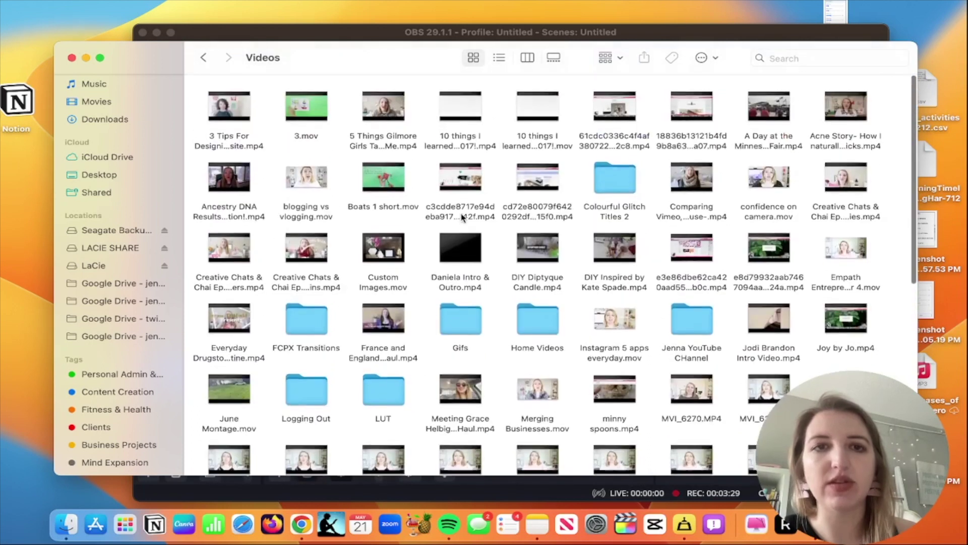
left_click(204, 58)
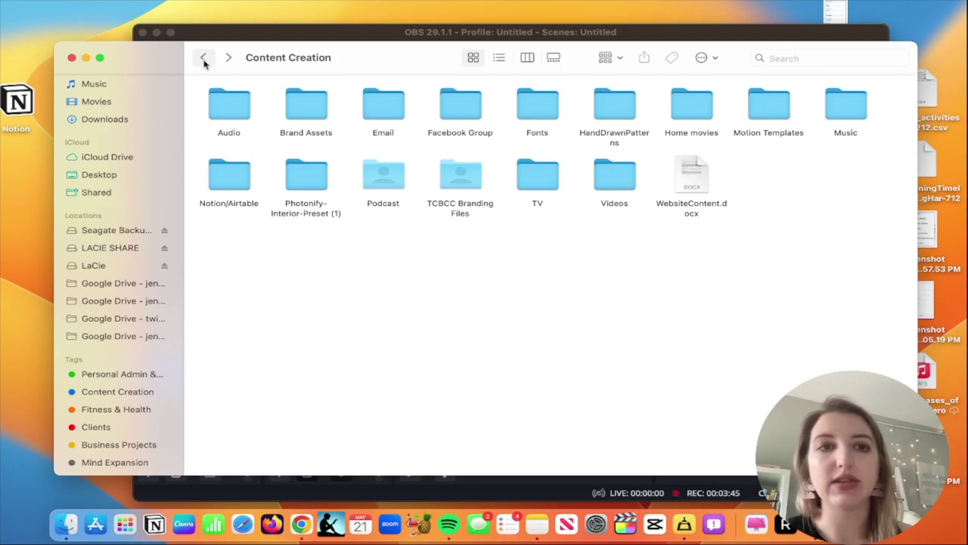
left_click(204, 61)
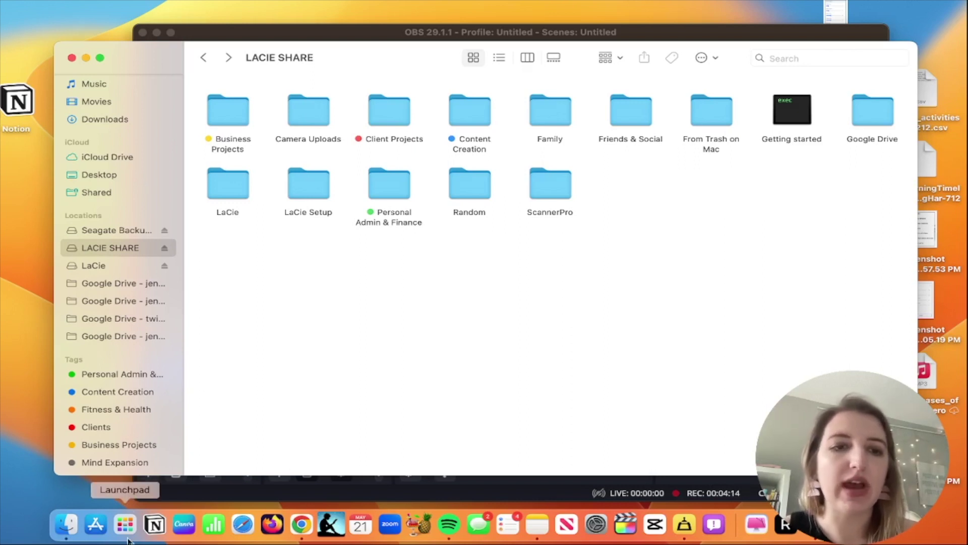
Switch to Notion, find the PDFS NEW database and look through its list of PDFs grouped by tag.
left_click(152, 539)
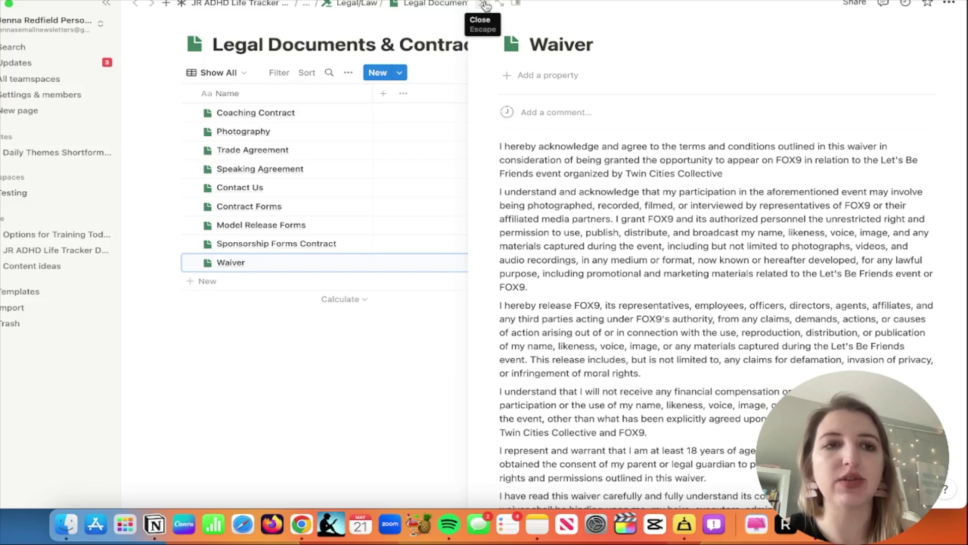
left_click(14, 47)
type("pdfs NEW")
left_click(356, 112)
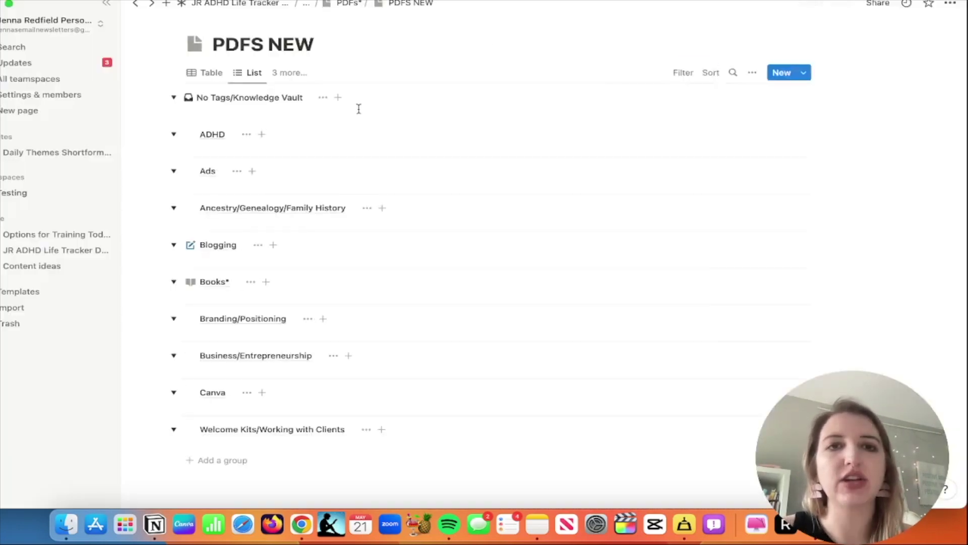
scroll(293, 199, "down", 5)
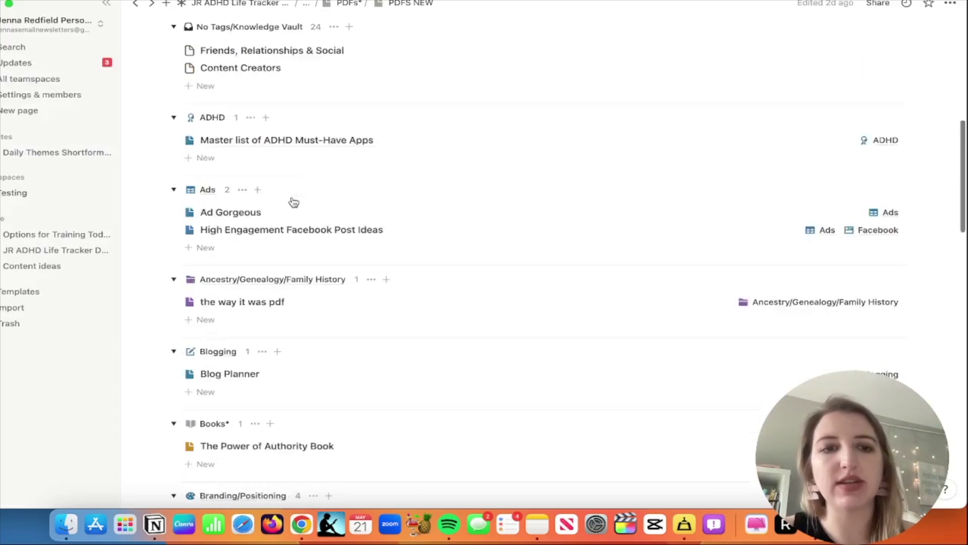
scroll(293, 202, "down", 4)
scroll(292, 201, "up", 10)
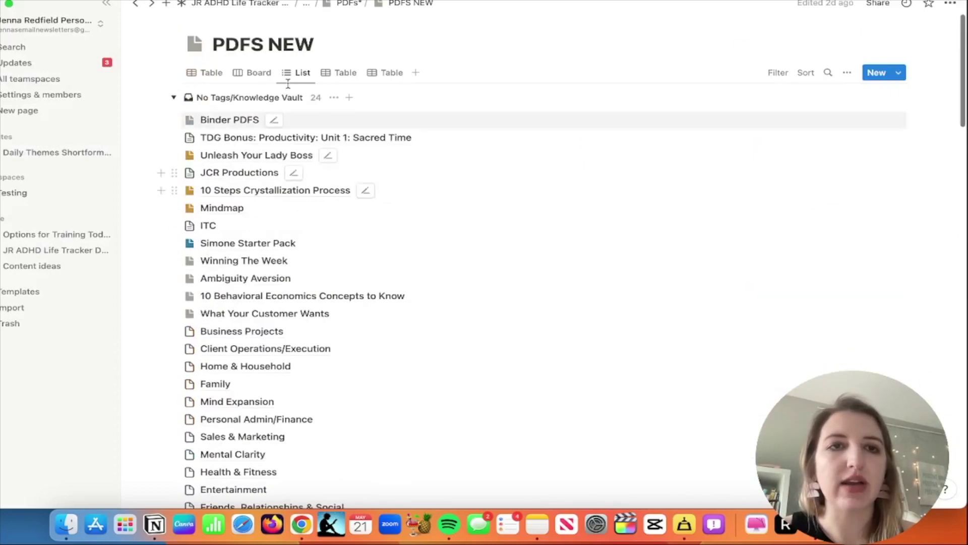
Show the PDFS NEW database in its first table view and expand the Content Creators item to see its PDFs.
left_click(212, 74)
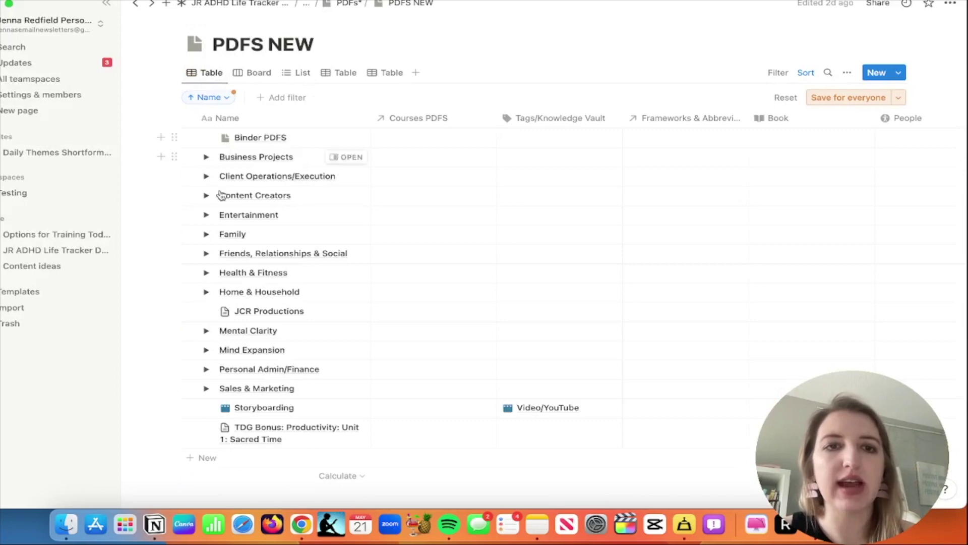
left_click(207, 196)
scroll(237, 282, "down", 3)
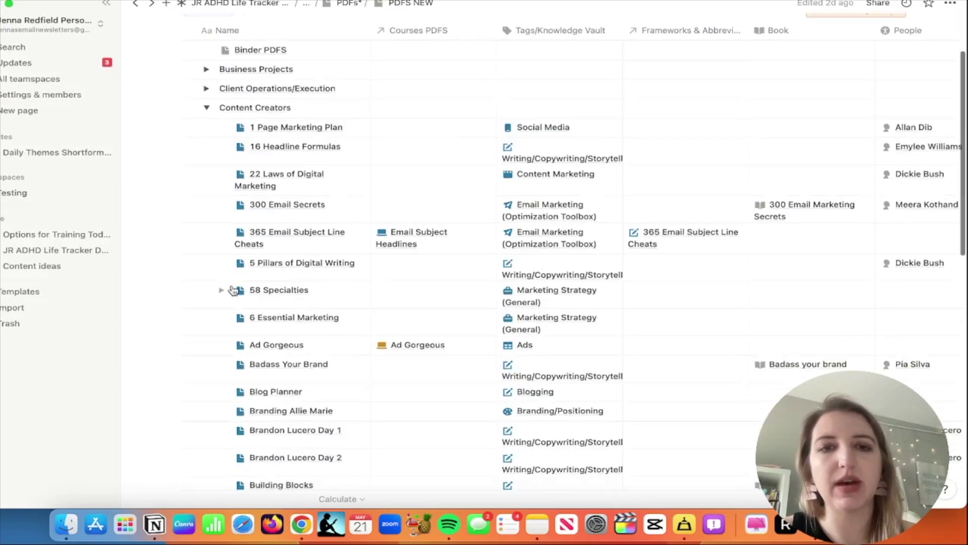
Open the 1 Page Marketing Plan entry under Content Creators and examine its properties and embedded PDF.
left_click(348, 128)
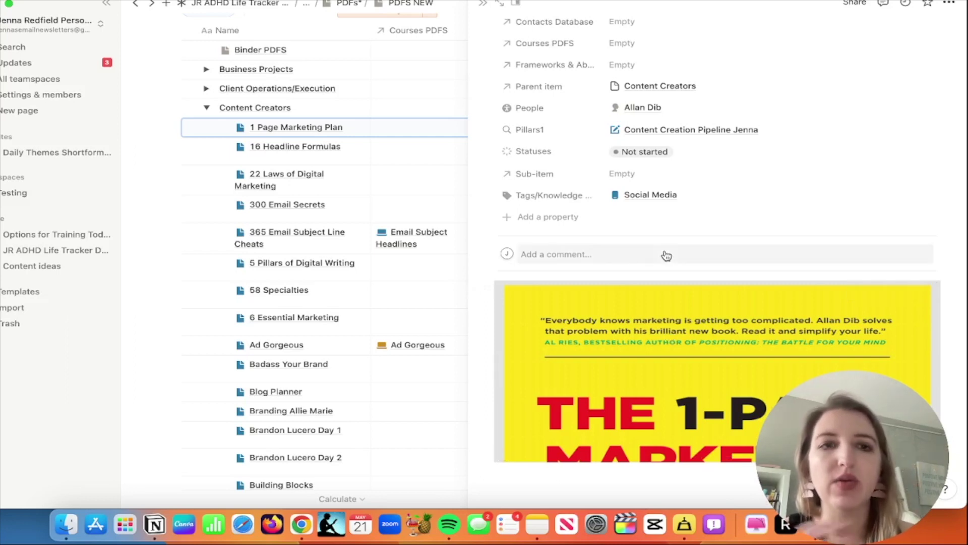
left_click(481, 7)
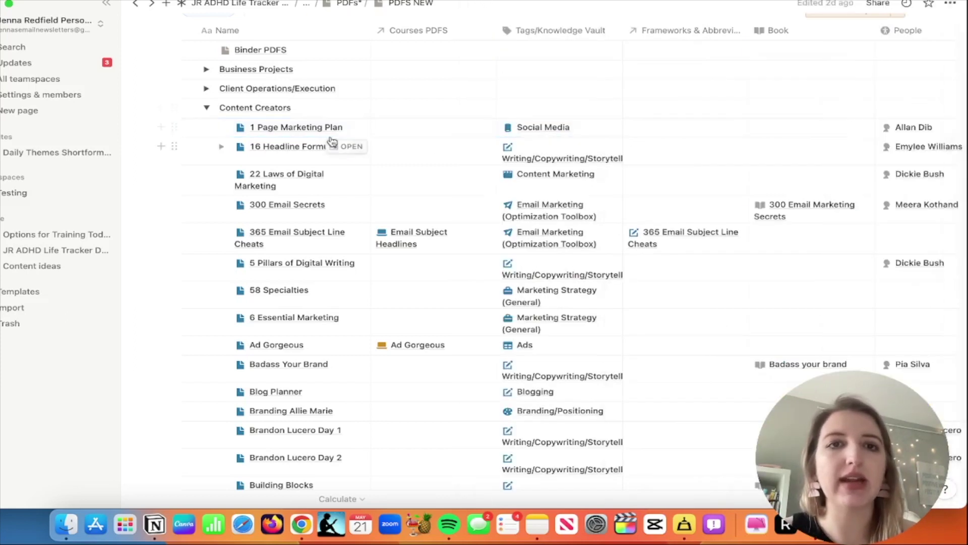
left_click(345, 132)
scroll(588, 348, "down", 3)
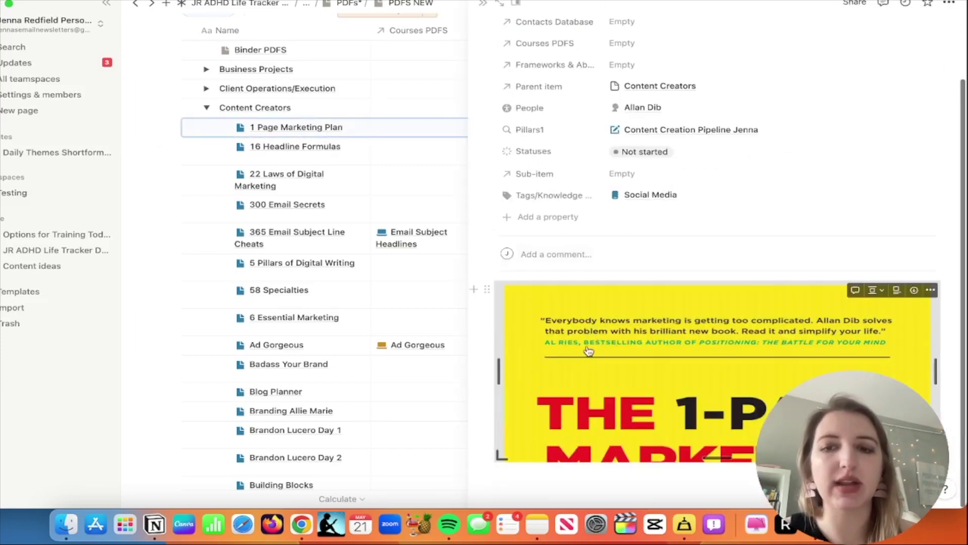
scroll(587, 367, "up", 3)
mouse_move(395, 275)
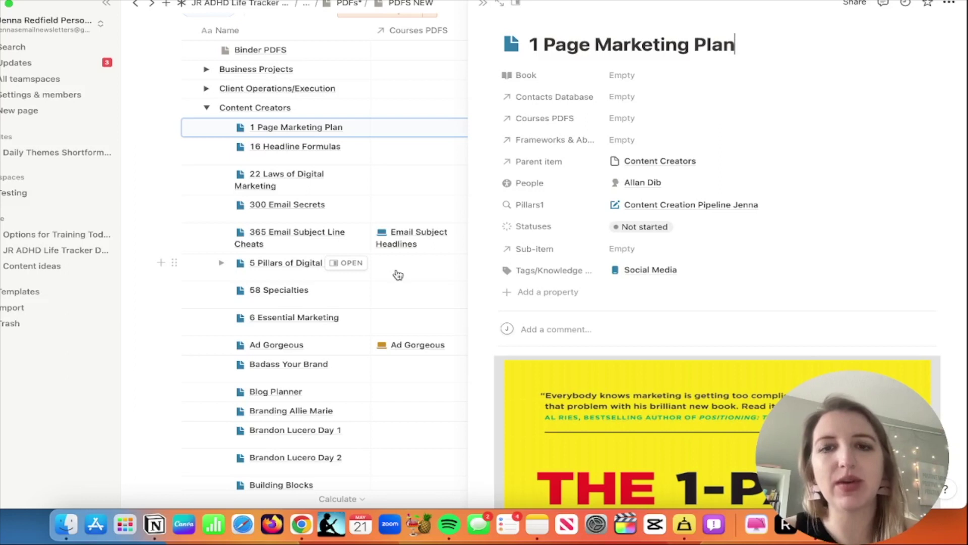
Search the installed apps for "font", launch FontBase and dismiss its subscription offer.
left_click(125, 525)
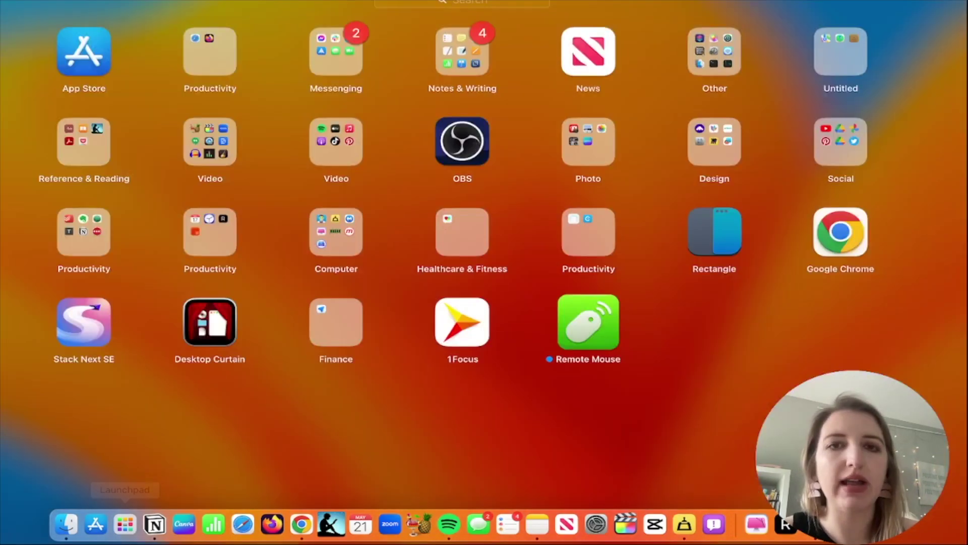
left_click(474, 8)
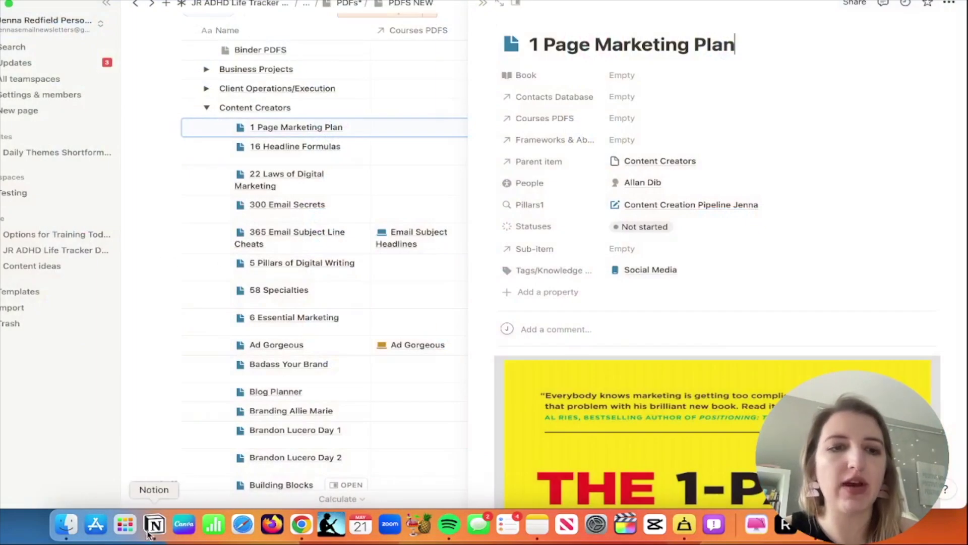
left_click(125, 525)
type("font")
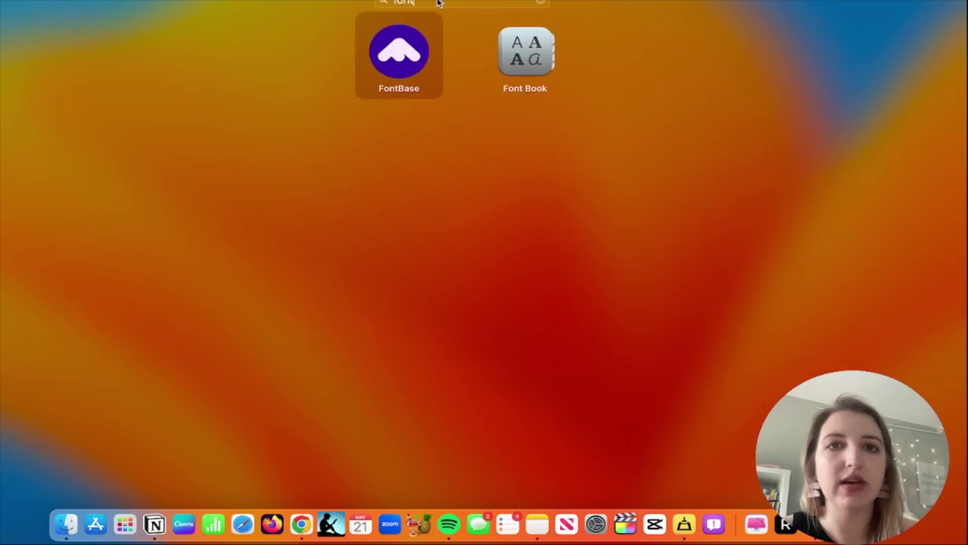
left_click(430, 64)
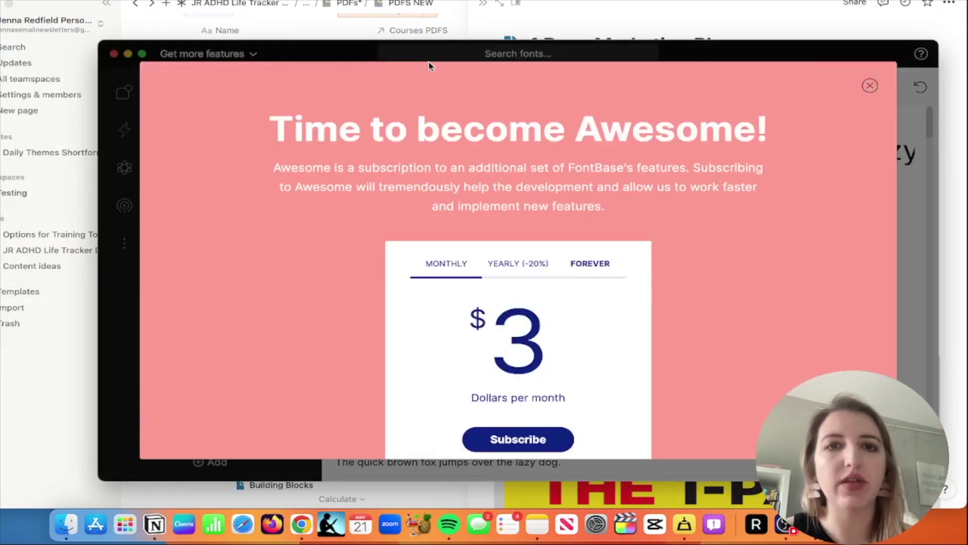
left_click(871, 86)
Replace the sample sentence used for the font previews with the person's full name.
scroll(438, 293, "down", 10)
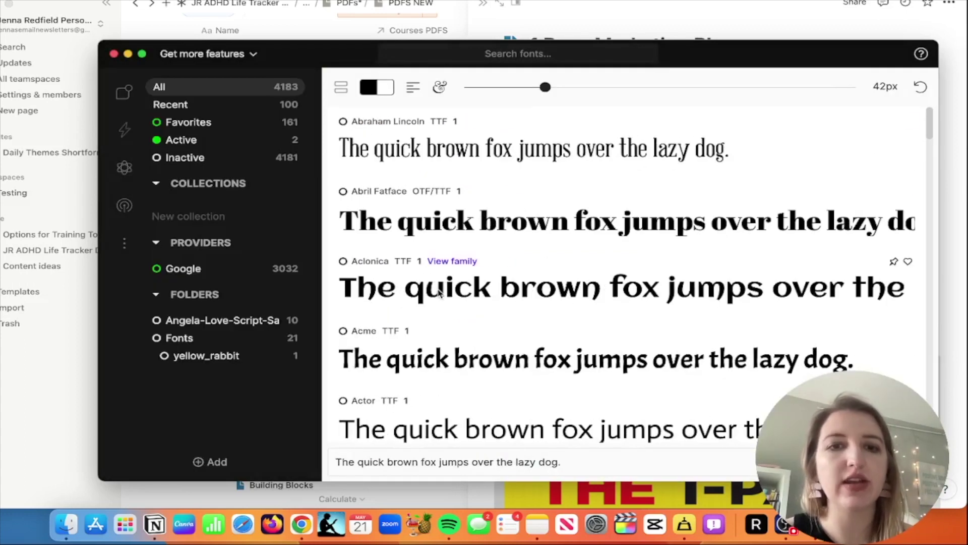
left_click(575, 462)
left_click(578, 464)
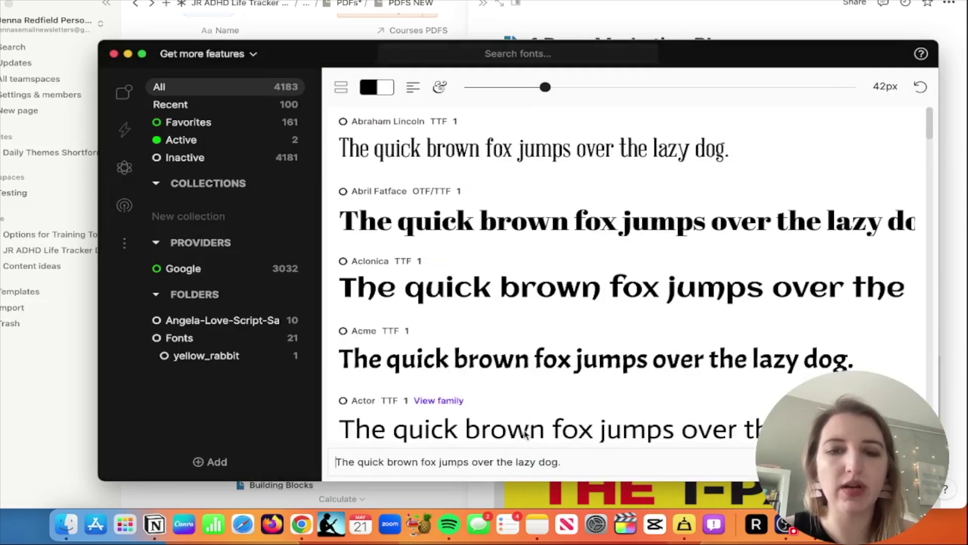
triple_click(576, 461)
type("Jenna Re")
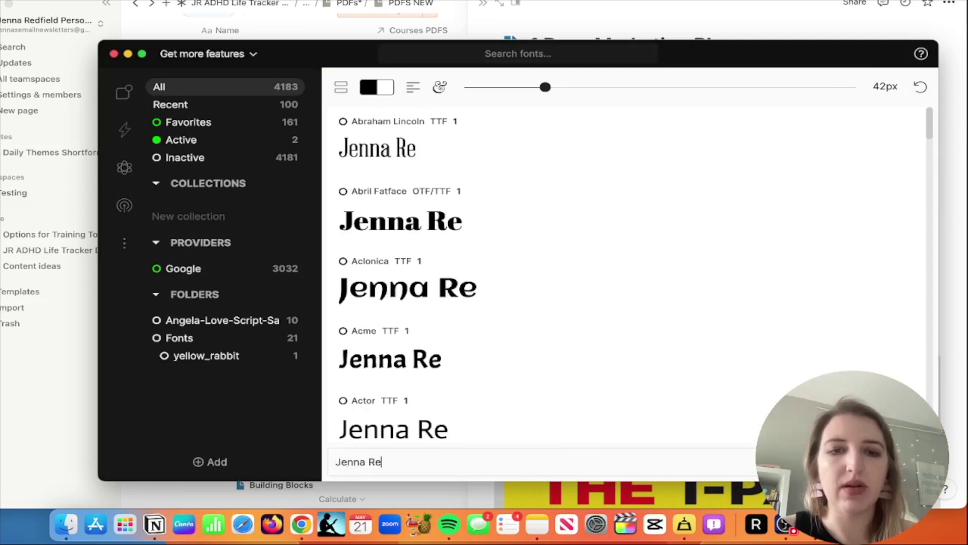
type("dfield")
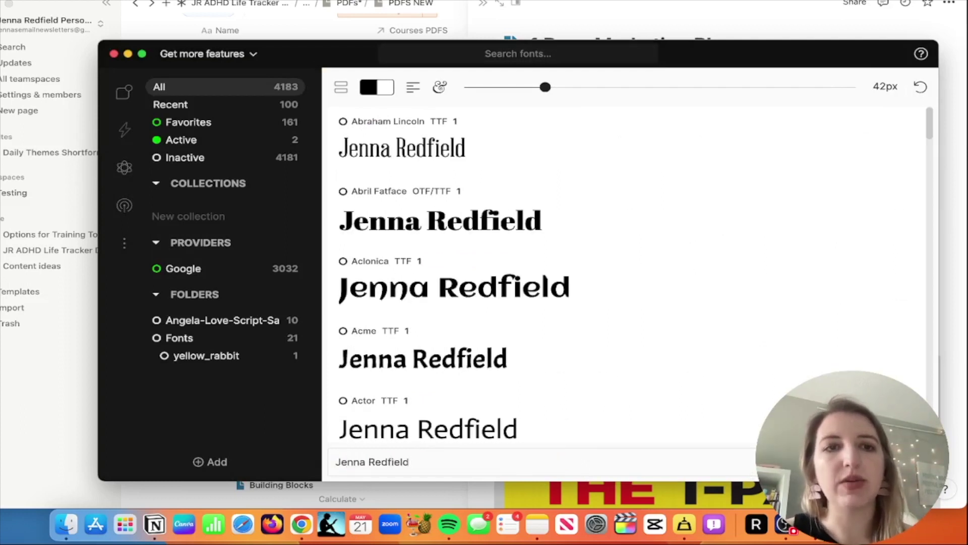